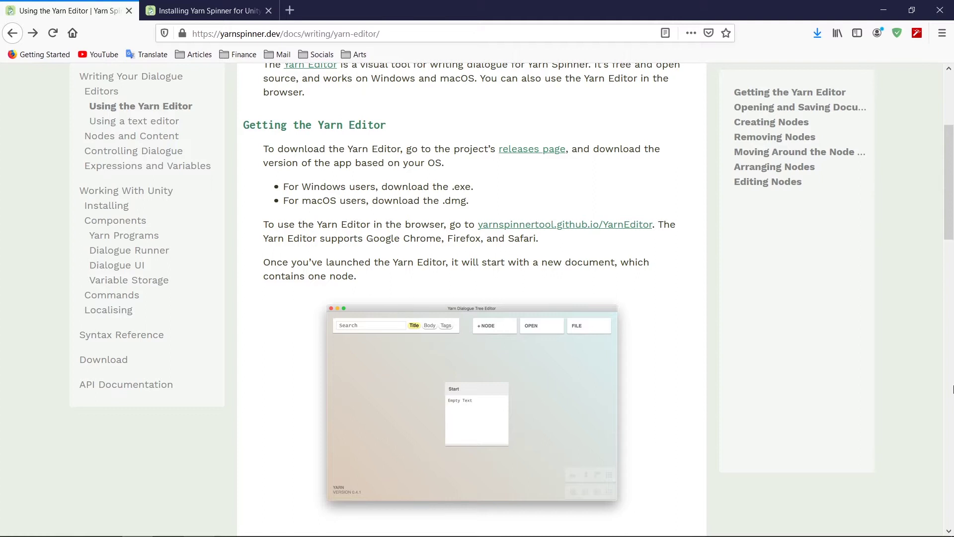
# View the Yarn Editor v0.4.100 release downloads, then return to the 'Using the Yarn Editor' docs page
pyautogui.click(522, 151)
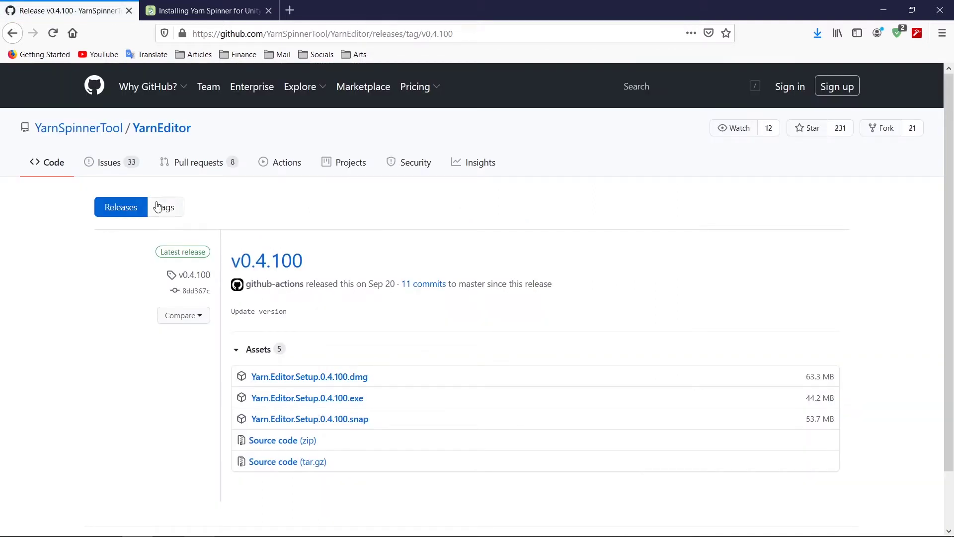
pyautogui.click(12, 33)
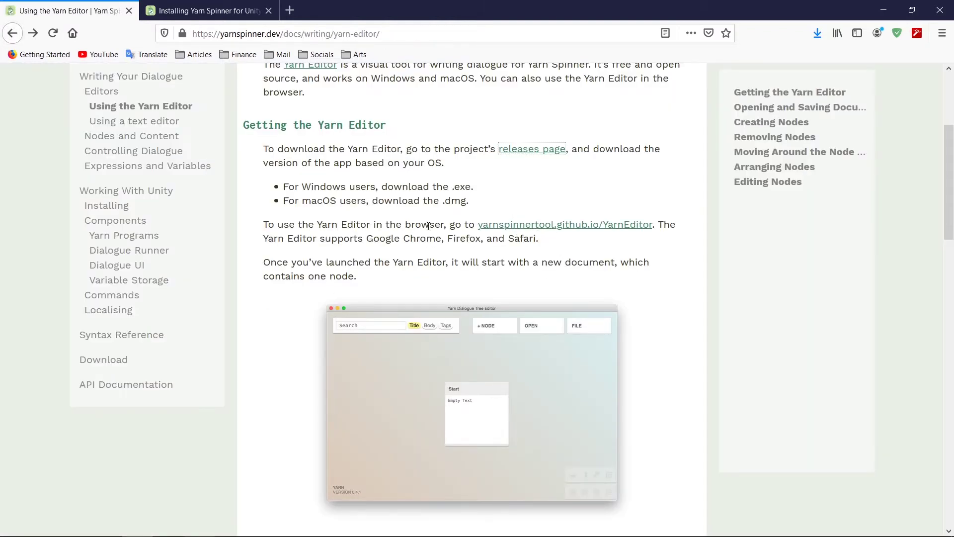
# Open the browser Yarn Editor, then add a test node and delete it
pyautogui.click(541, 229)
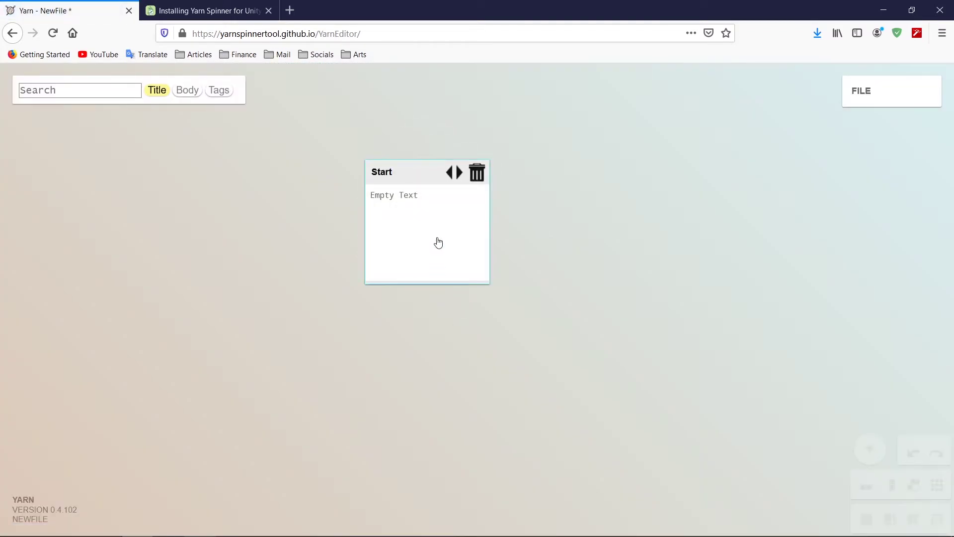
pyautogui.click(869, 450)
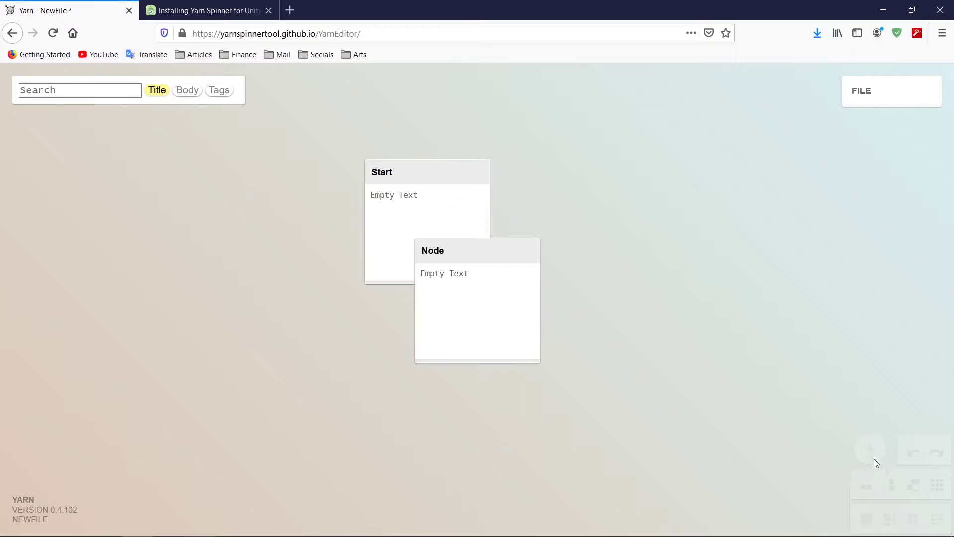
pyautogui.click(526, 251)
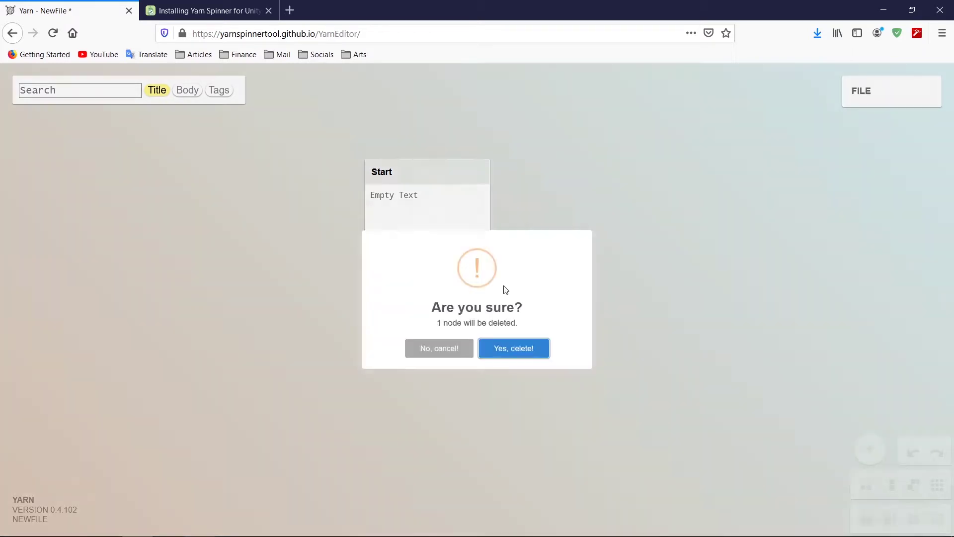
pyautogui.click(522, 367)
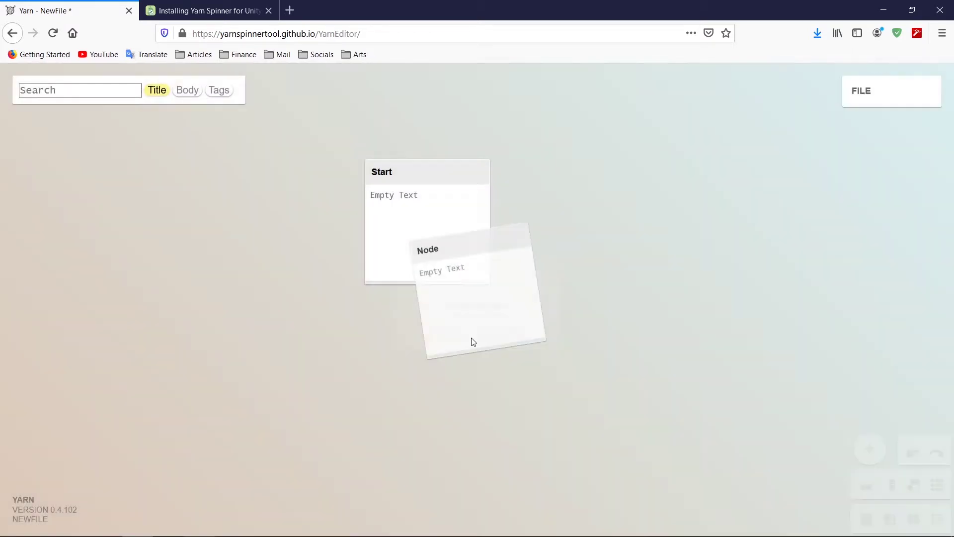
# Replace the Start node's Empty Text with 'Sally: What's behind the hollow tree?' and a '[[I don't know...|unknown]]' link
pyautogui.doubleClick(411, 220)
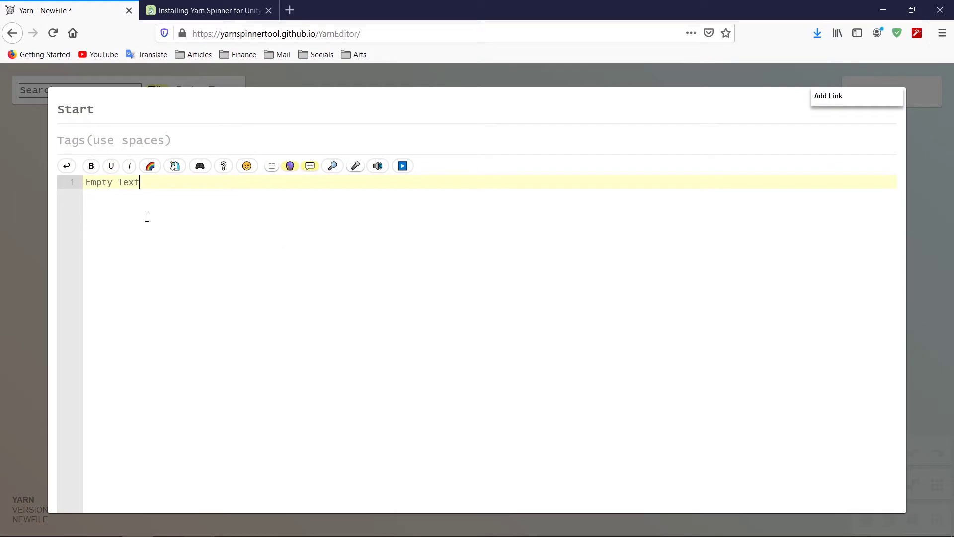
pyautogui.hotkey('ctrl', 'shift', 'Left')
pyautogui.press('BackSpace')
pyautogui.press('BackSpace')
pyautogui.press('BackSpace')
pyautogui.press('BackSpace')
pyautogui.press('BackSpace')
pyautogui.press('BackSpace')
pyautogui.press('BackSpace')
pyautogui.write("Sally: What's behind the hollow tree?")
pyautogui.press('Return')
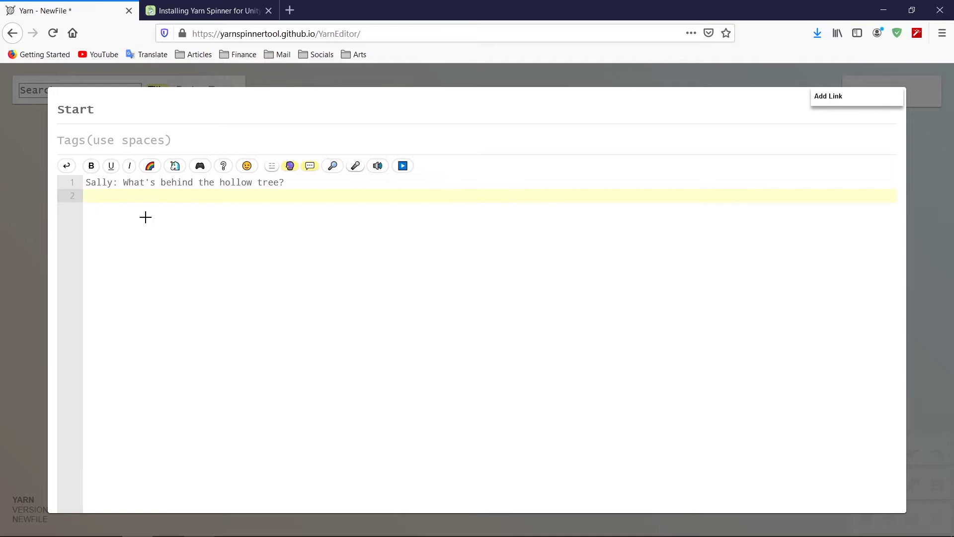
pyautogui.write('[[')
pyautogui.press('Right')
pyautogui.press('Right')
pyautogui.press('Right')
pyautogui.press('Right')
pyautogui.press('Right')
pyautogui.press('Right')
pyautogui.hotkey('shift', 'Left')
pyautogui.hotkey('shift', 'Left')
pyautogui.press('BackSpace')
pyautogui.press('Left')
pyautogui.press('Left')
pyautogui.press('Left')
pyautogui.press('Left')
pyautogui.press('BackSpace')
pyautogui.press('BackSpace')
pyautogui.press('BackSpace')
pyautogui.press('BackSpace')
pyautogui.press('BackSpace')
pyautogui.press('BackSpace')
pyautogui.press('BackSpace')
pyautogui.press('BackSpace')
pyautogui.press('BackSpace')
pyautogui.write("I don't know...|unknown")
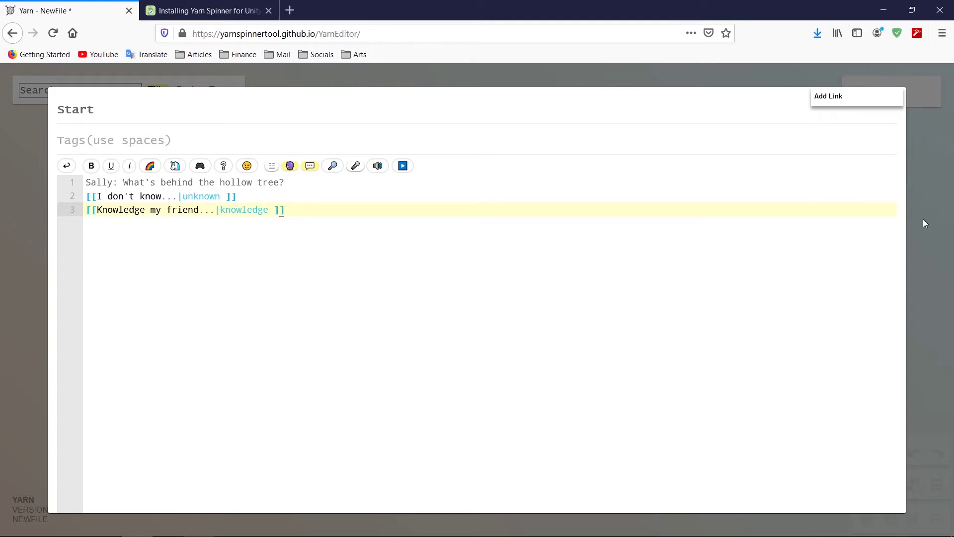
# Move the new unknown and knowledge nodes below Start, to its left and right
pyautogui.click(938, 234)
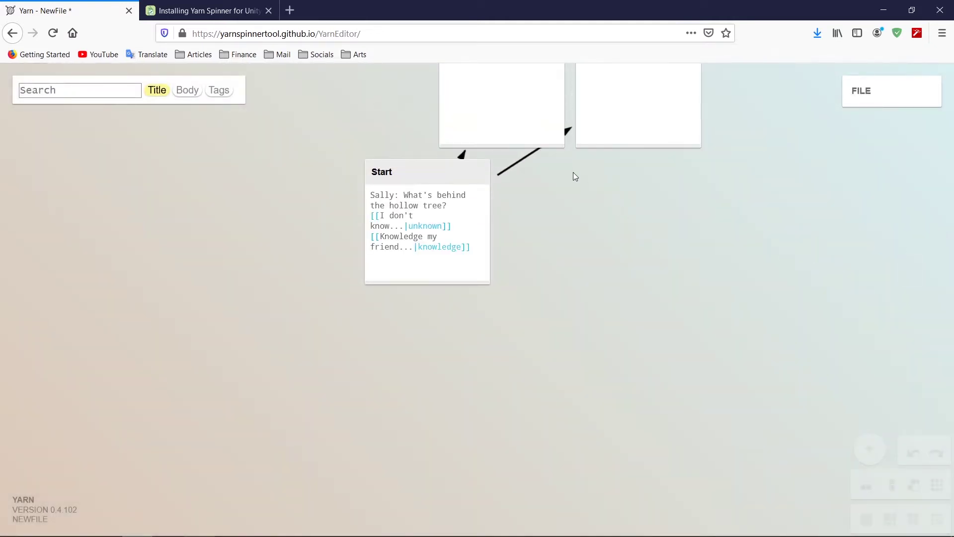
pyautogui.moveTo(522, 114); pyautogui.dragTo(273, 413)
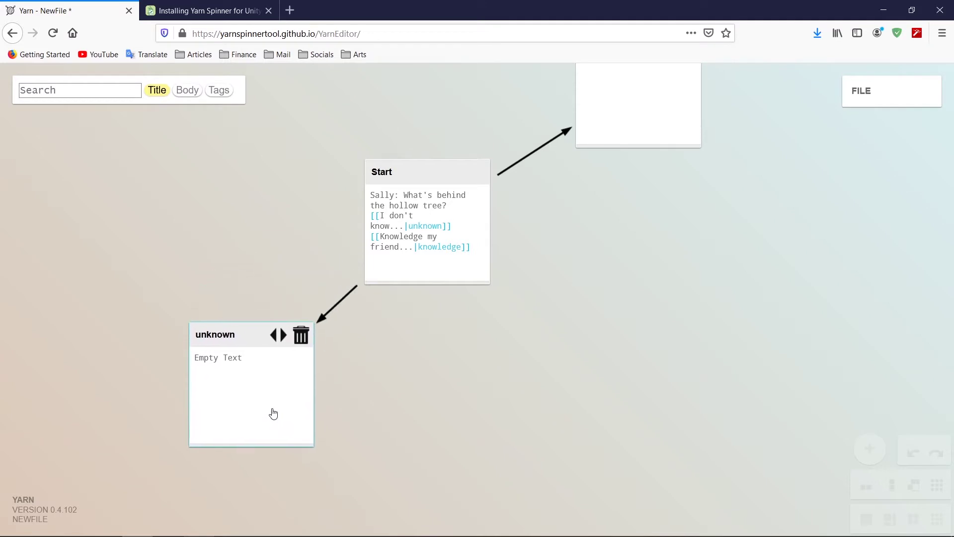
pyautogui.moveTo(622, 124); pyautogui.dragTo(575, 416)
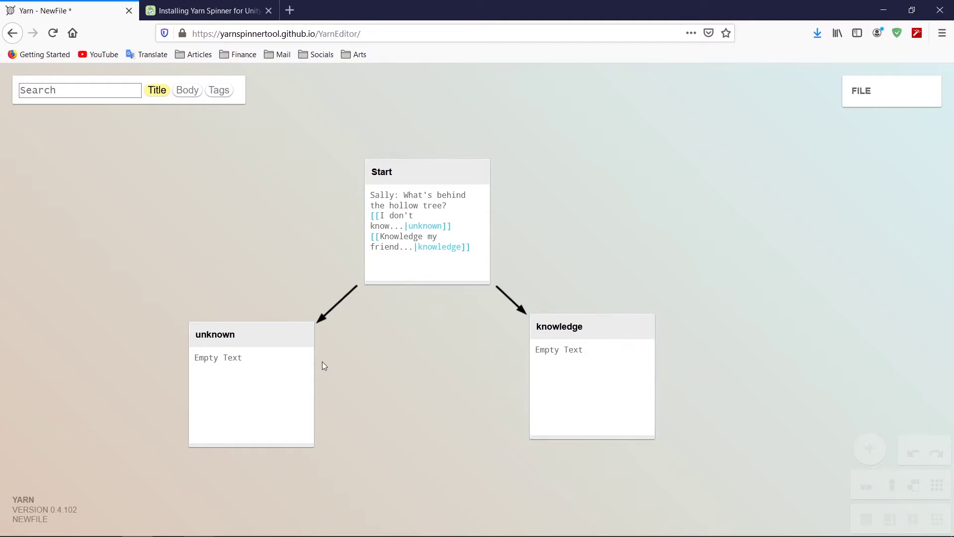
# Paste Sally's reply lines into the unknown and knowledge nodes
pyautogui.doubleClick(239, 381)
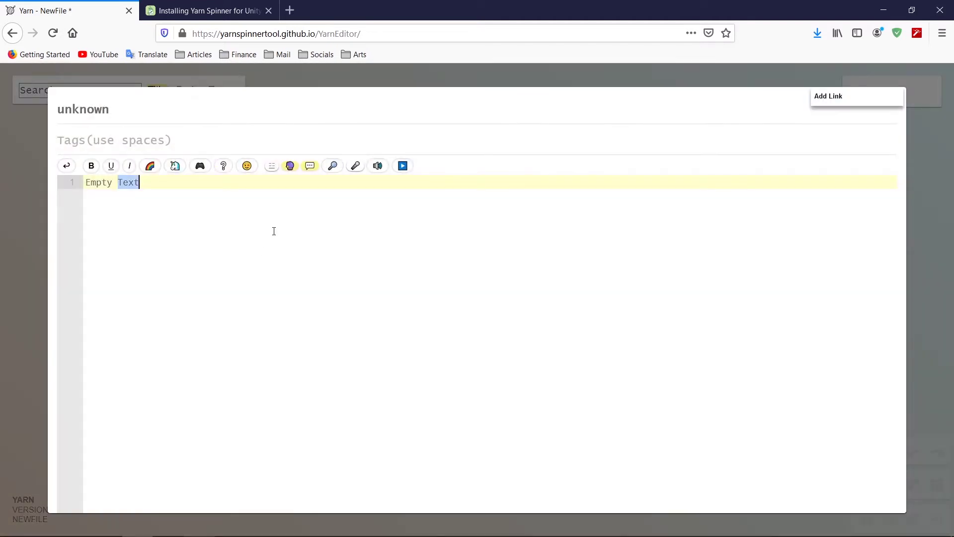
pyautogui.hotkey('ctrl', 'a')
pyautogui.write('Sally: Go and search for the answer!')
pyautogui.click(933, 249)
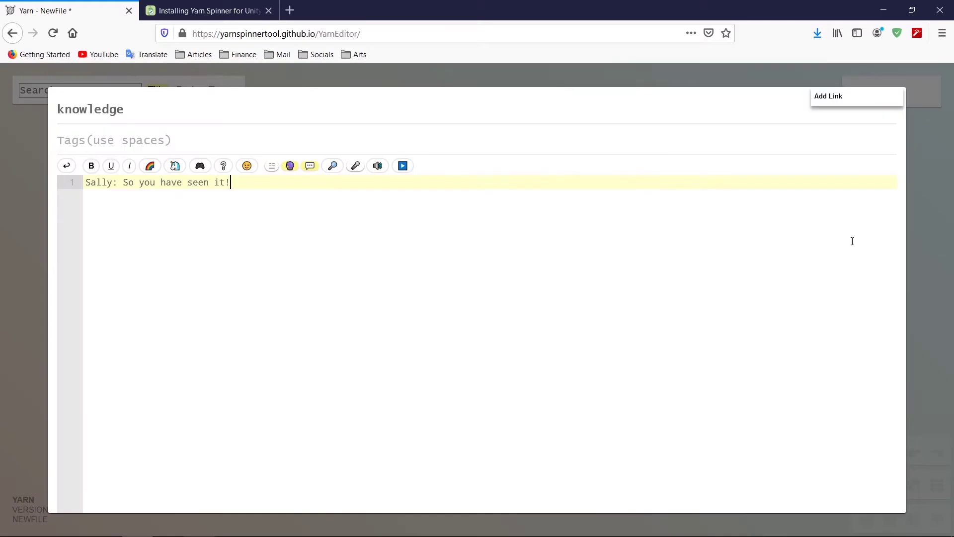
pyautogui.click(939, 254)
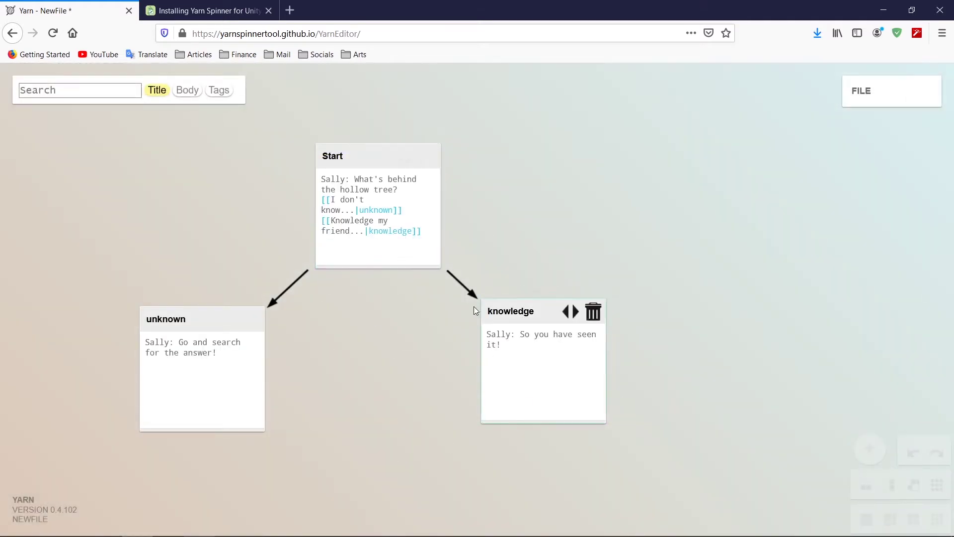
pyautogui.moveTo(882, 94)
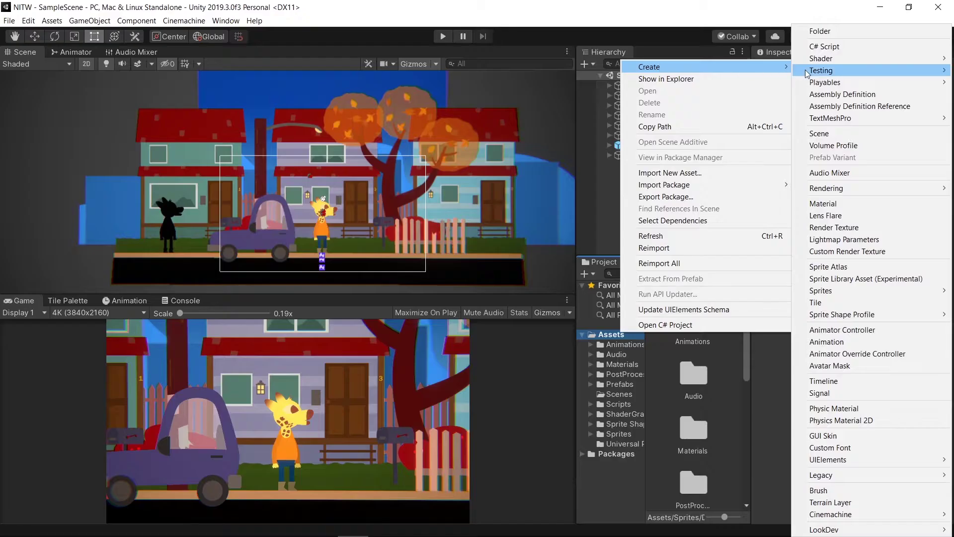
# Create a Dialogues folder in Assets and rename the Yarn dialogue file inside it to Sally
pyautogui.click(822, 31)
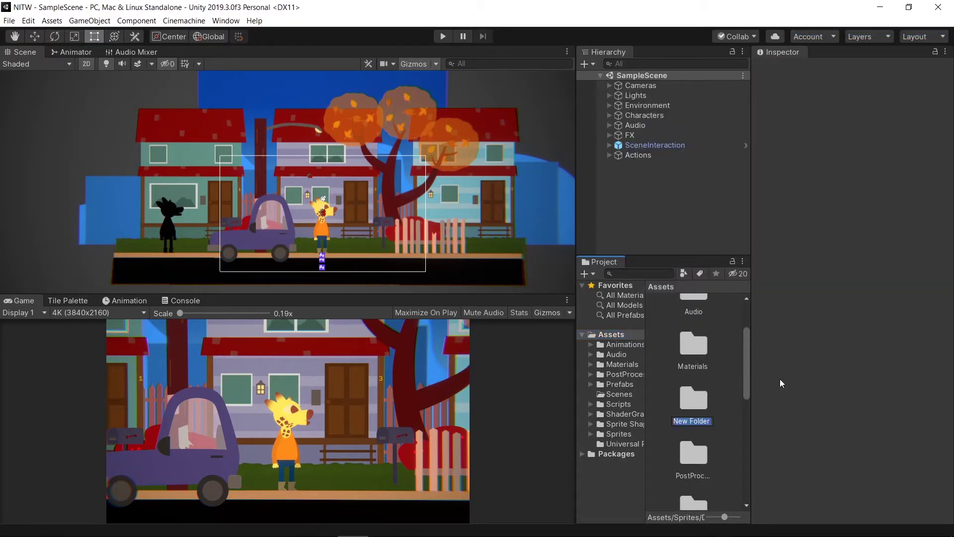
pyautogui.write('Dialogues')
pyautogui.press('Return')
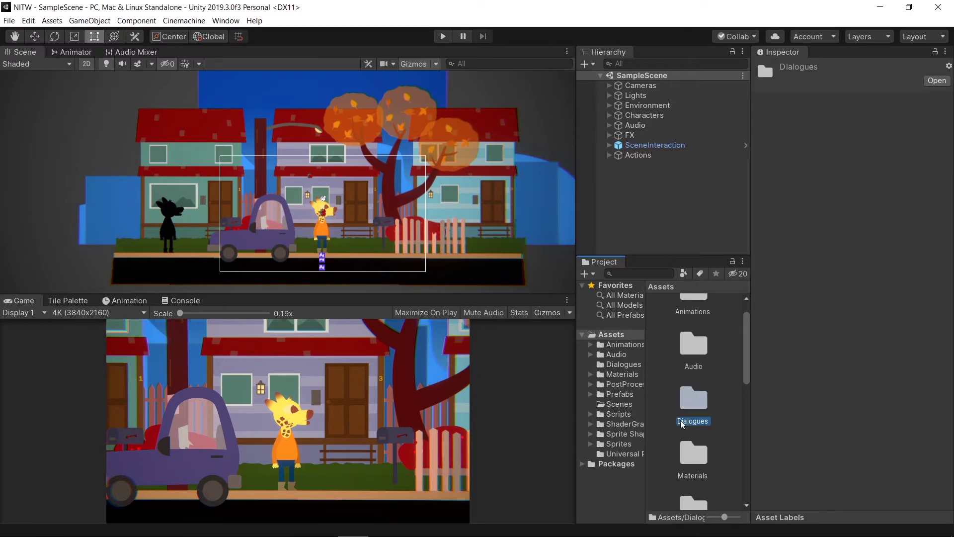
pyautogui.doubleClick(694, 400)
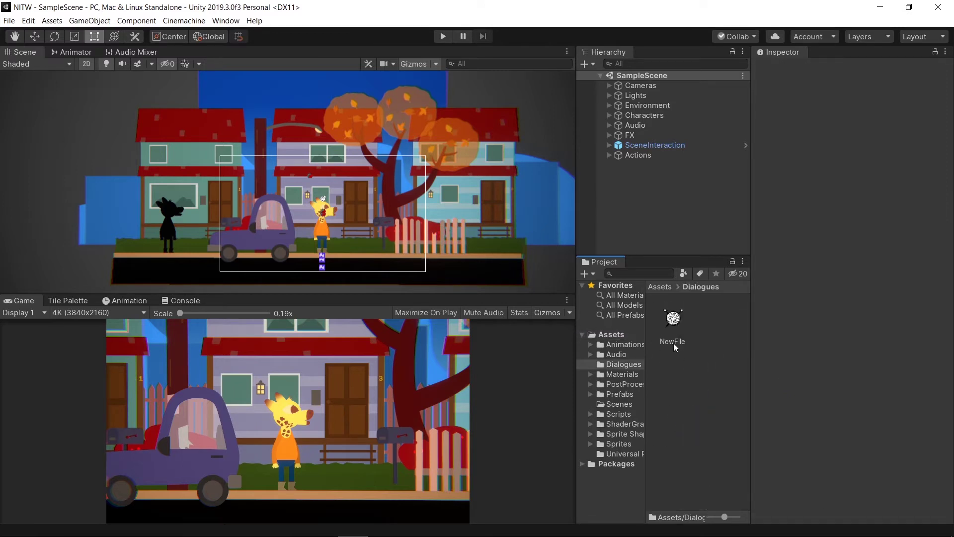
pyautogui.click(667, 345)
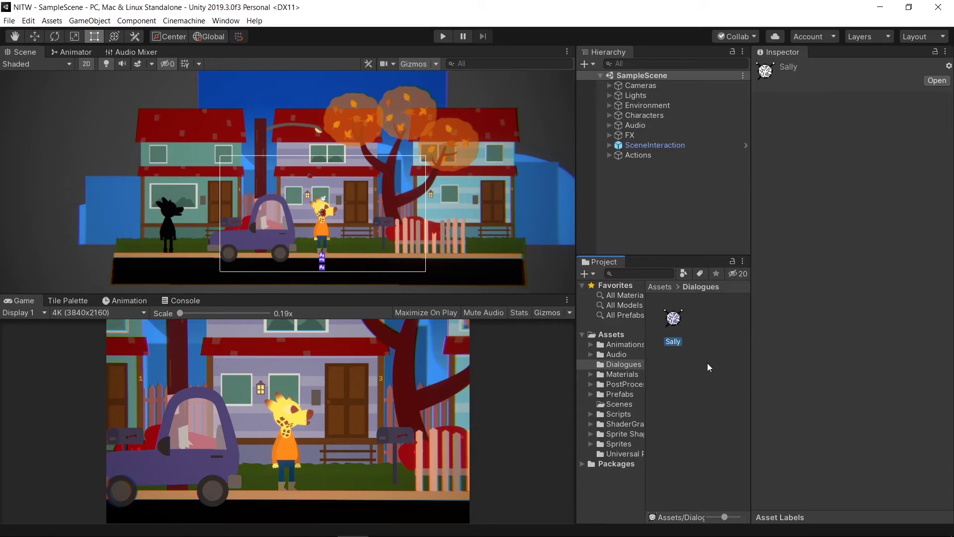
pyautogui.click(225, 20)
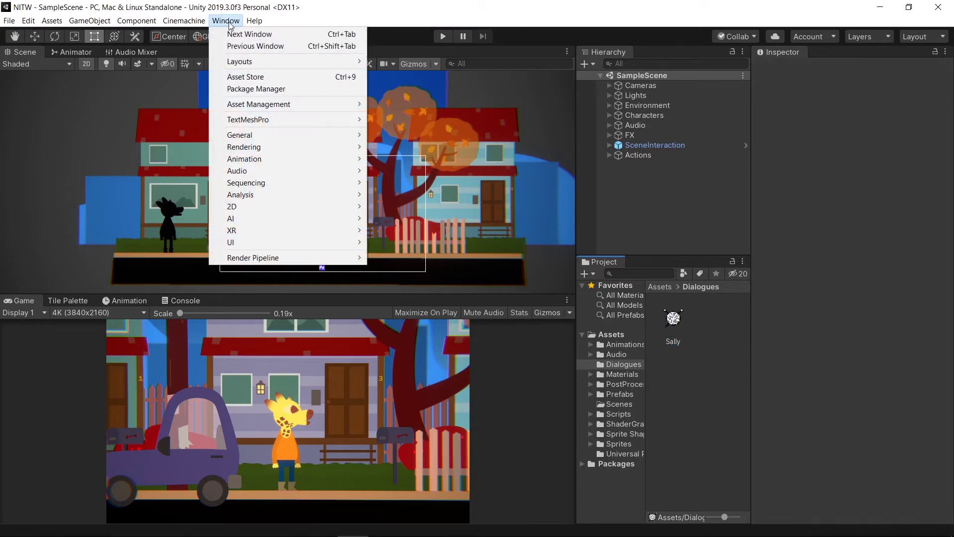
# Install Yarn Spinner 1.2.7 in Package Manager by adding it from its git URL
pyautogui.click(298, 88)
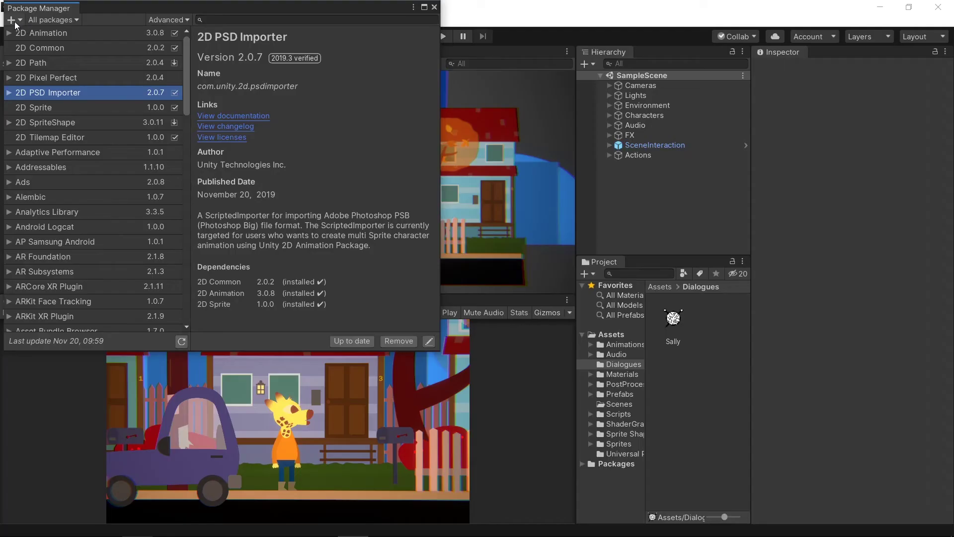
pyautogui.click(16, 22)
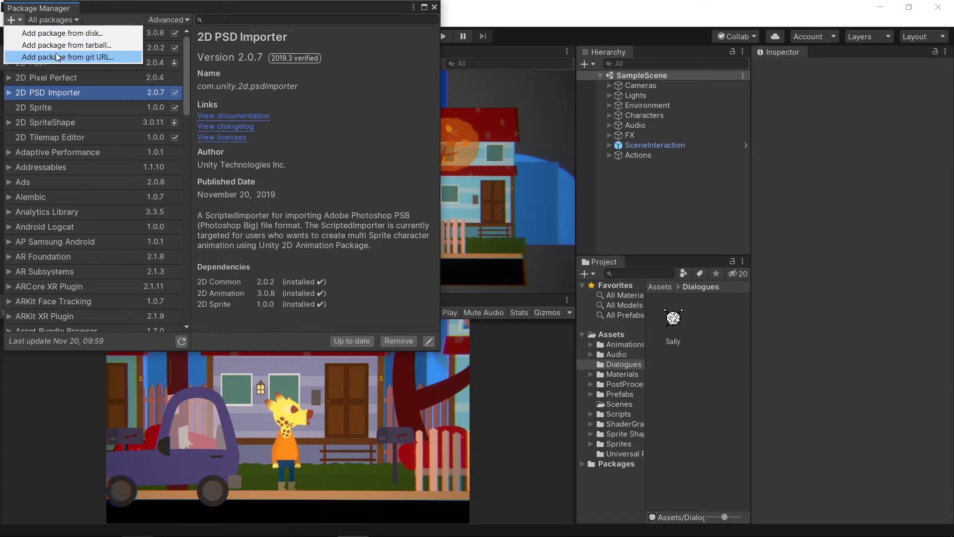
pyautogui.click(31, 58)
pyautogui.write('https://github.com/YarnSpinnerTool/YarnSpinner-Unity.git')
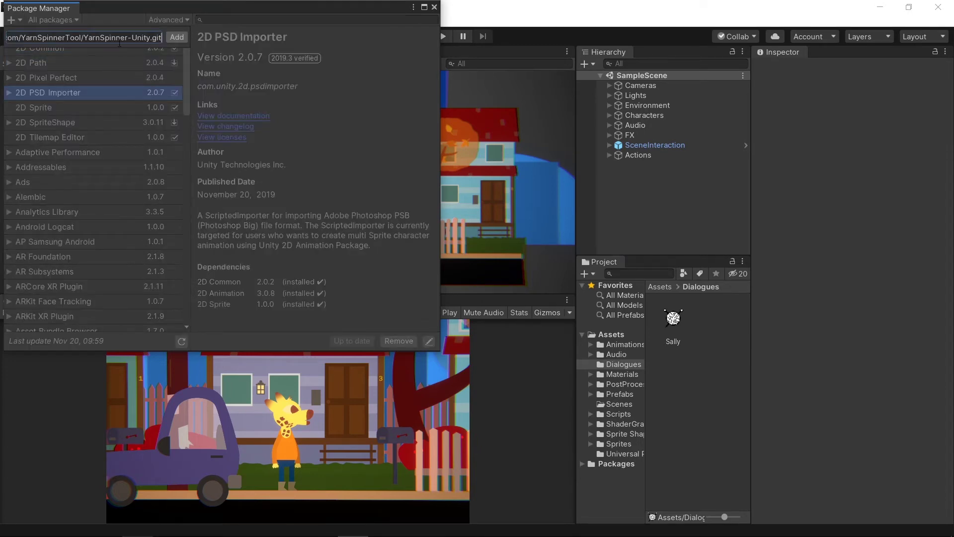
pyautogui.click(179, 37)
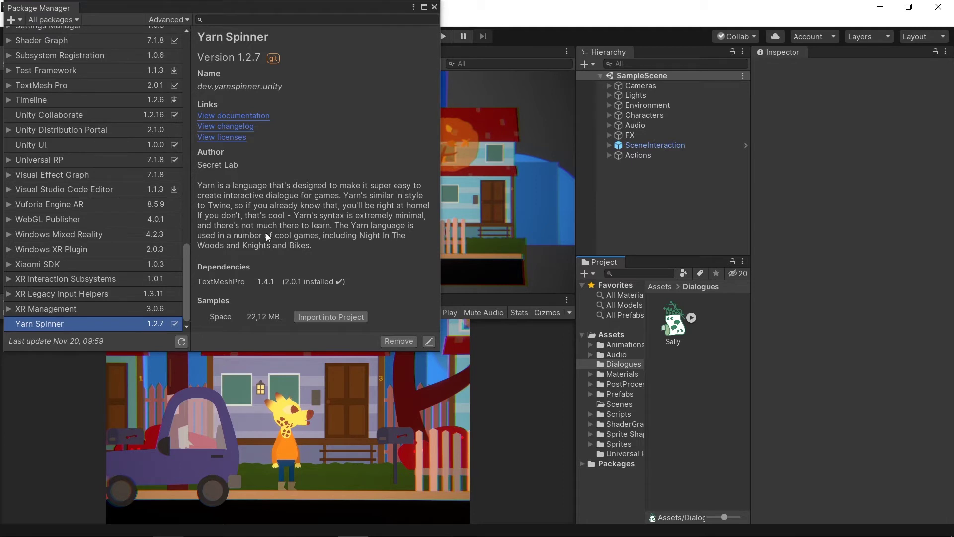
pyautogui.click(640, 190)
# Create an empty object named Dialogue and reset its Transform to the origin
pyautogui.rightClick(640, 190)
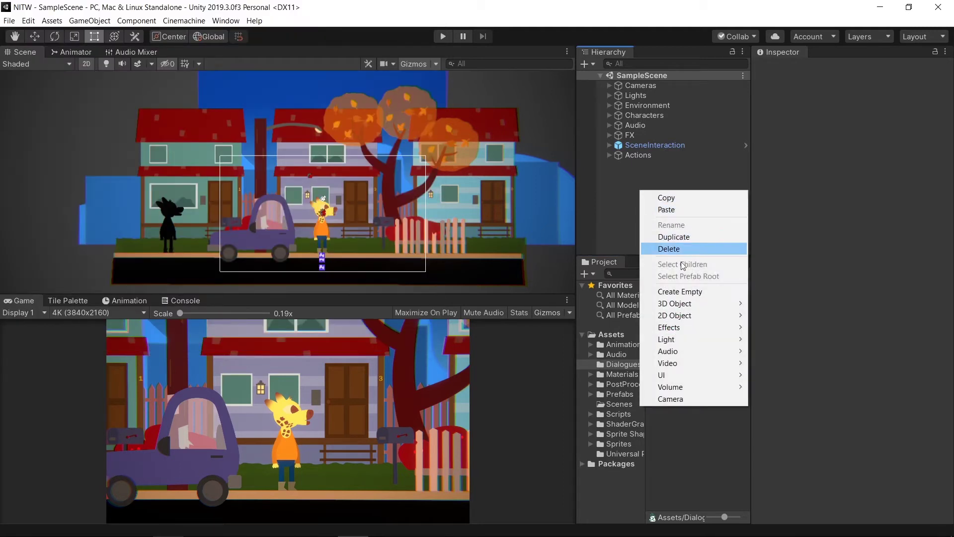
pyautogui.click(690, 292)
pyautogui.write('Dialogue')
pyautogui.press('Return')
pyautogui.rightClick(851, 99)
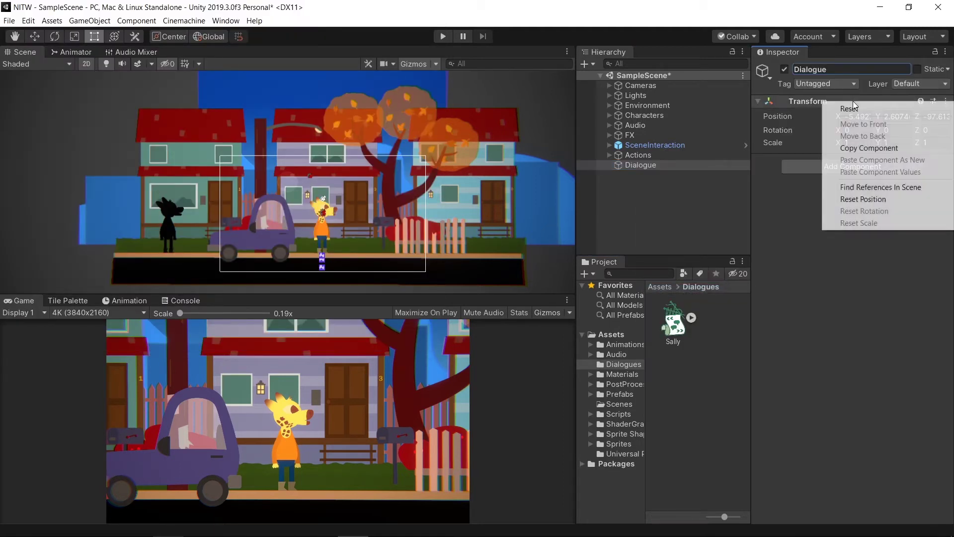
pyautogui.click(861, 110)
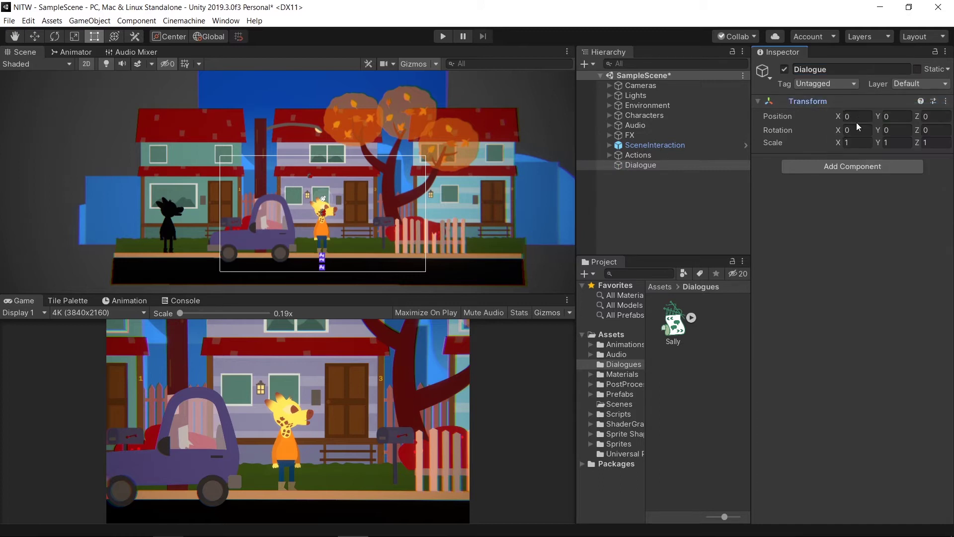
# Add an empty DialogueRunner child under Dialogue with a Dialogue Runner component
pyautogui.rightClick(651, 165)
pyautogui.click(718, 267)
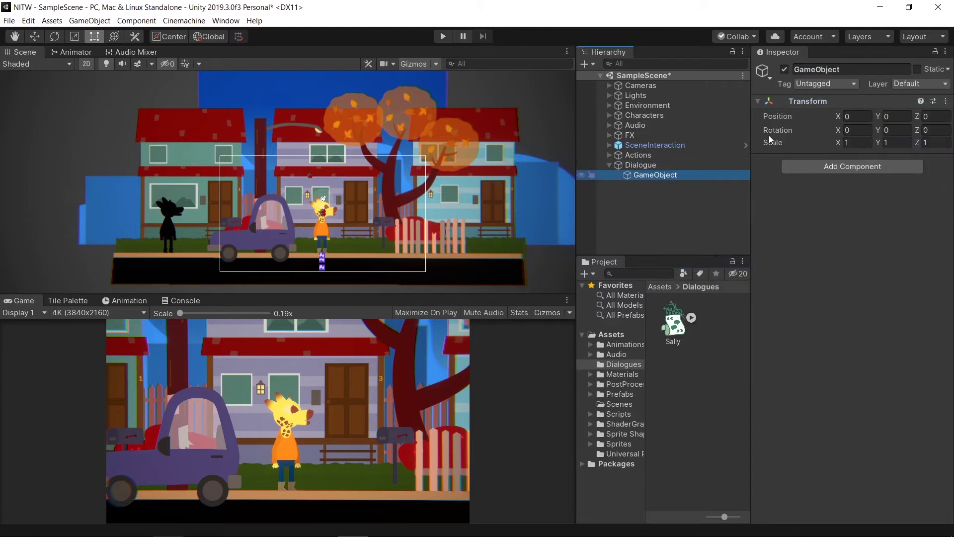
pyautogui.click(845, 69)
pyautogui.write('DialogueRunner')
pyautogui.press('Return')
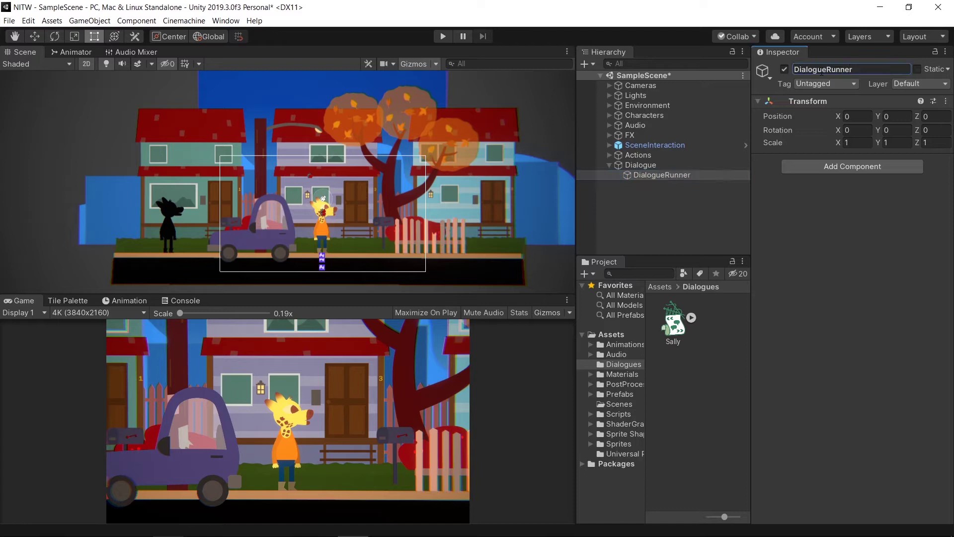
pyautogui.click(815, 166)
pyautogui.write('dialo')
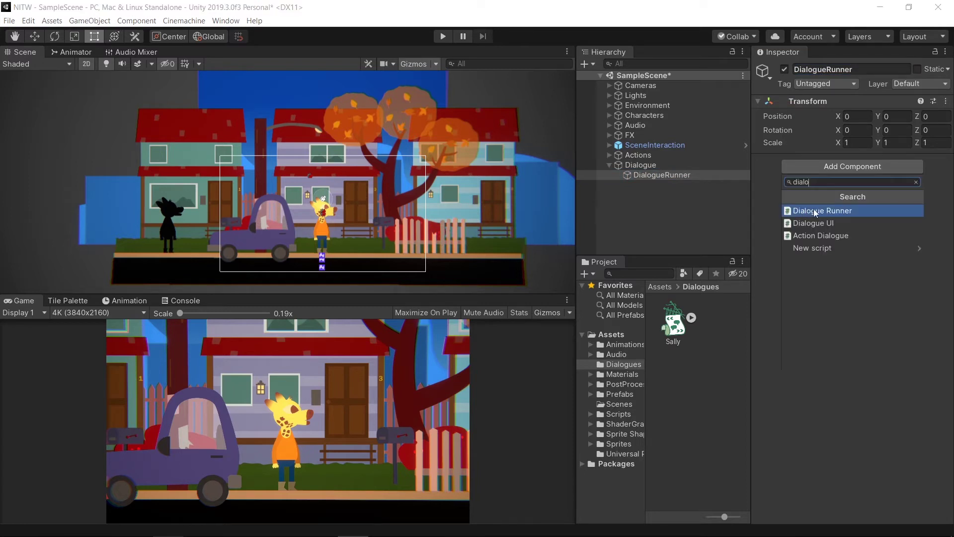
pyautogui.click(824, 210)
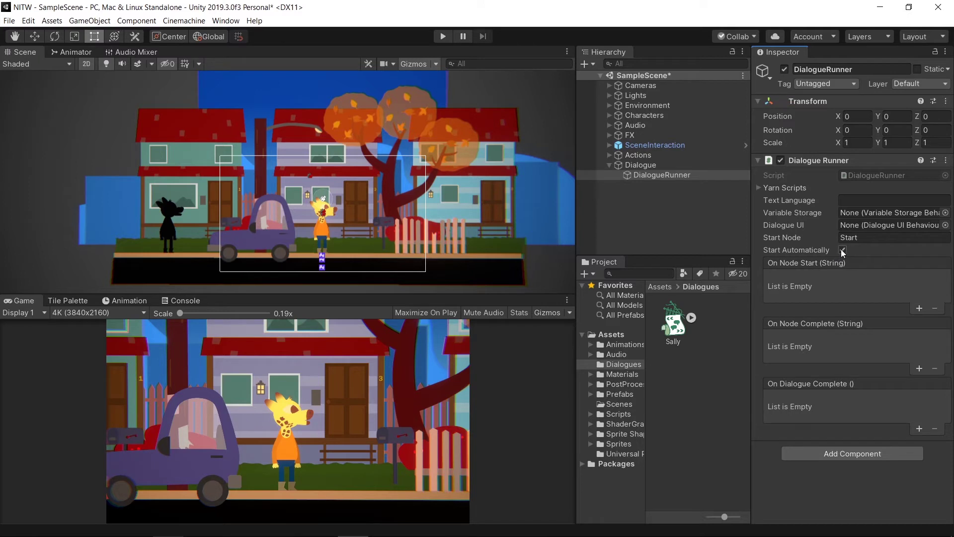
# Assign Sally to Yarn Scripts, add a Dialogue UI component, and set in-memory Variable Storage
pyautogui.click(758, 187)
pyautogui.moveTo(674, 322); pyautogui.dragTo(860, 188)
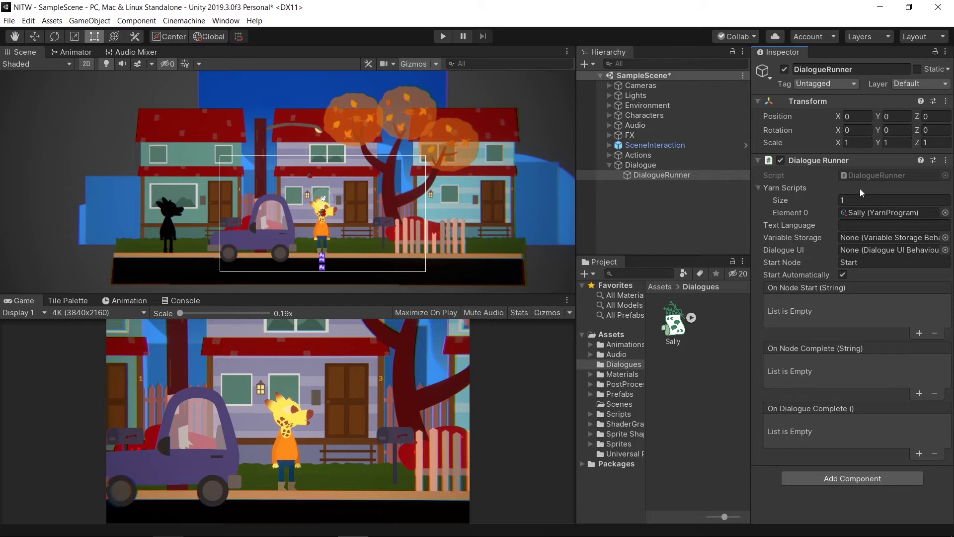
pyautogui.click(852, 466)
pyautogui.click(821, 392)
pyautogui.scroll(-10, 835, 415)
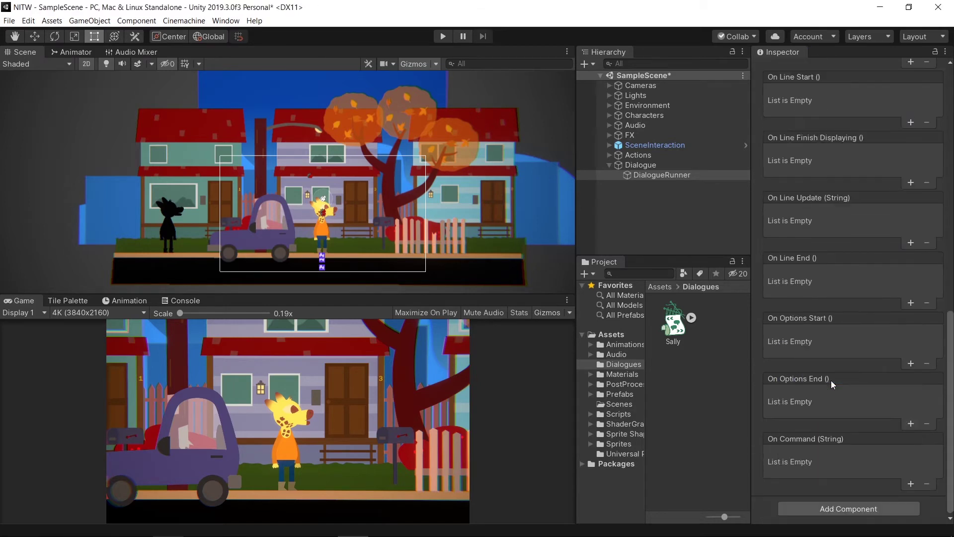
pyautogui.scroll(8, 802, 430)
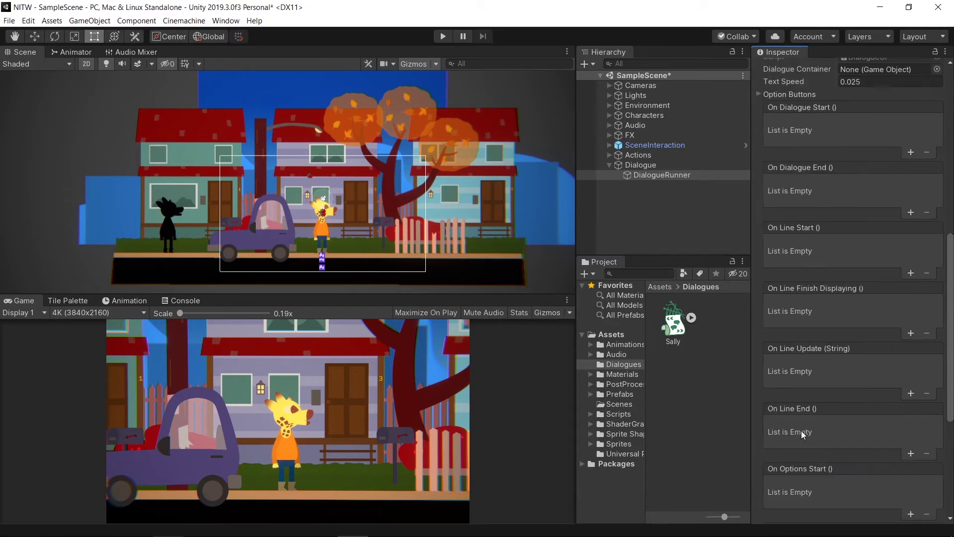
pyautogui.scroll(2, 801, 435)
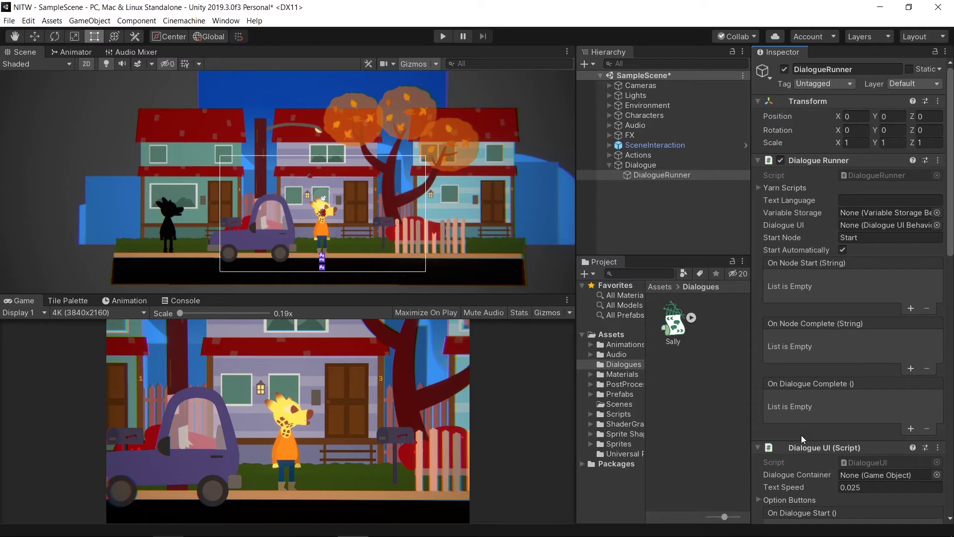
pyautogui.moveTo(802, 446); pyautogui.dragTo(857, 213)
# Link DialogueRunner into the Dialogue UI reference, then add a UI Canvas and EventSystem under Dialogue
pyautogui.moveTo(674, 175); pyautogui.dragTo(870, 226)
pyautogui.click(641, 165)
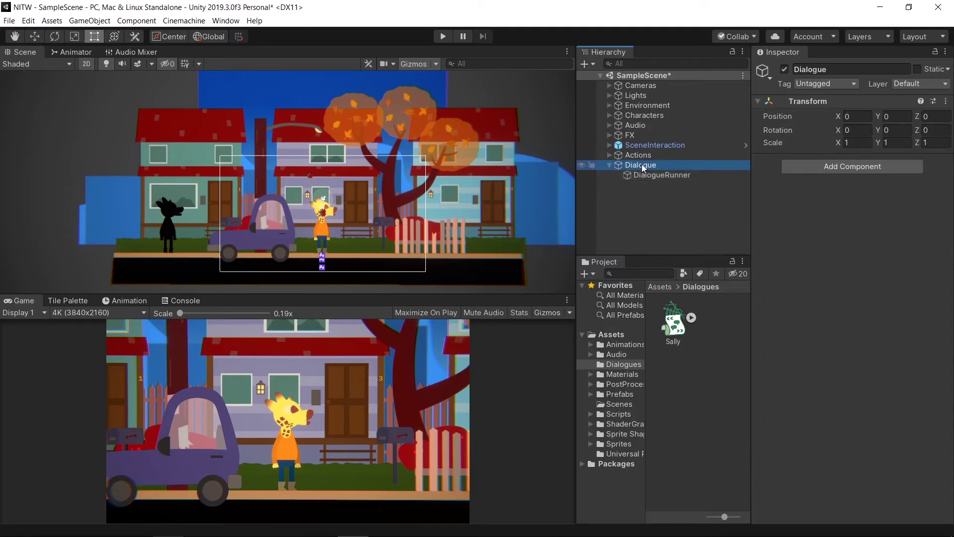
pyautogui.rightClick(642, 165)
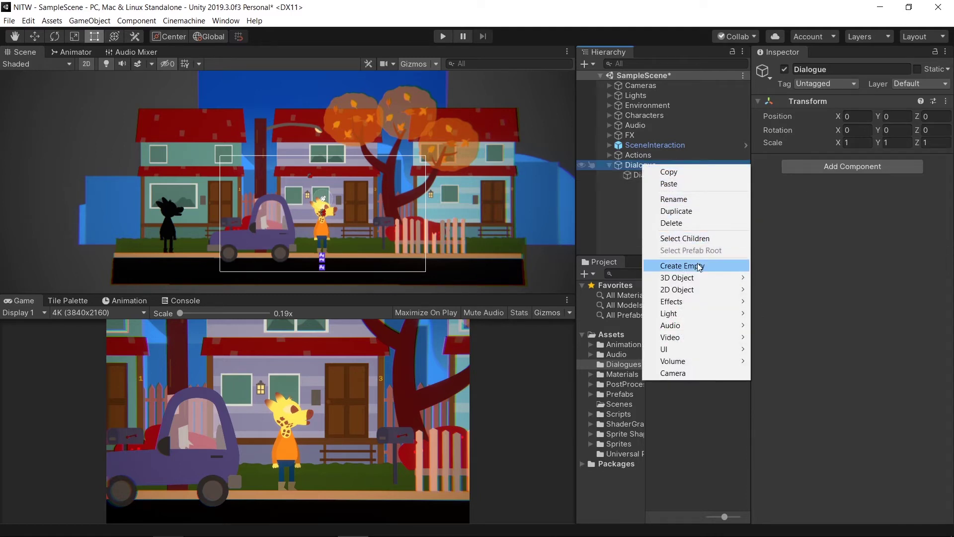
pyautogui.moveTo(666, 349)
pyautogui.click(800, 311)
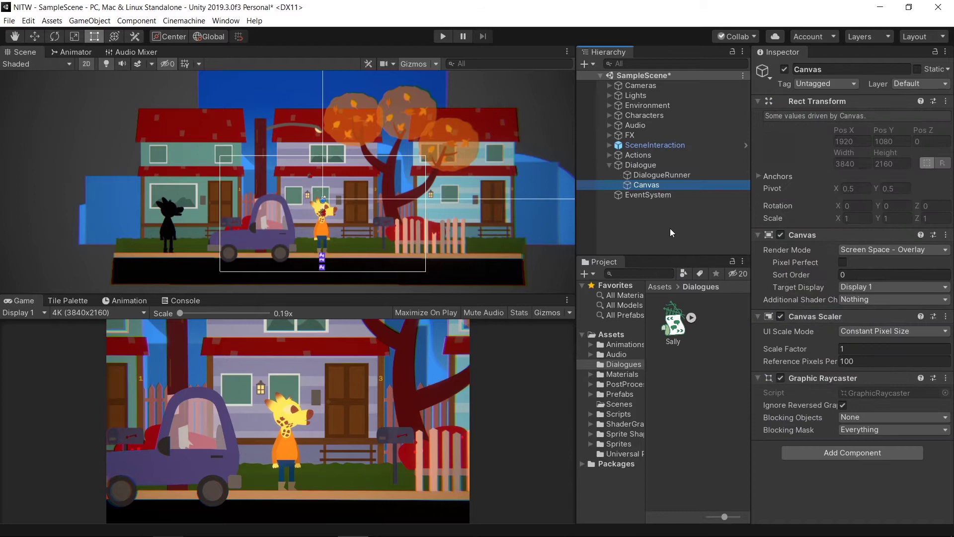
pyautogui.moveTo(642, 193); pyautogui.dragTo(665, 166)
pyautogui.moveTo(665, 166); pyautogui.dragTo(665, 166)
# Name the canvas DialogueContainer, set Scale With Screen Size, and set Match to 0.5
pyautogui.write('DialogueContainer')
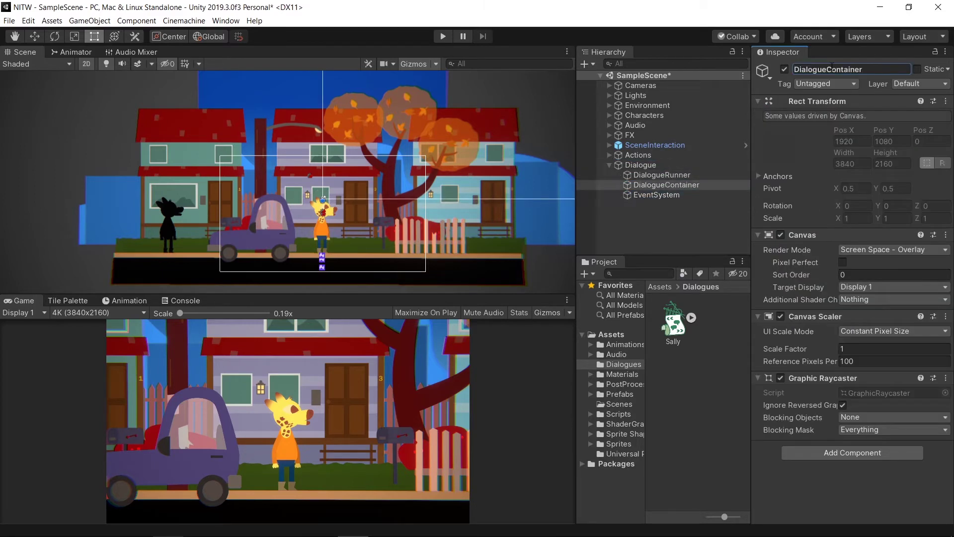
pyautogui.click(860, 331)
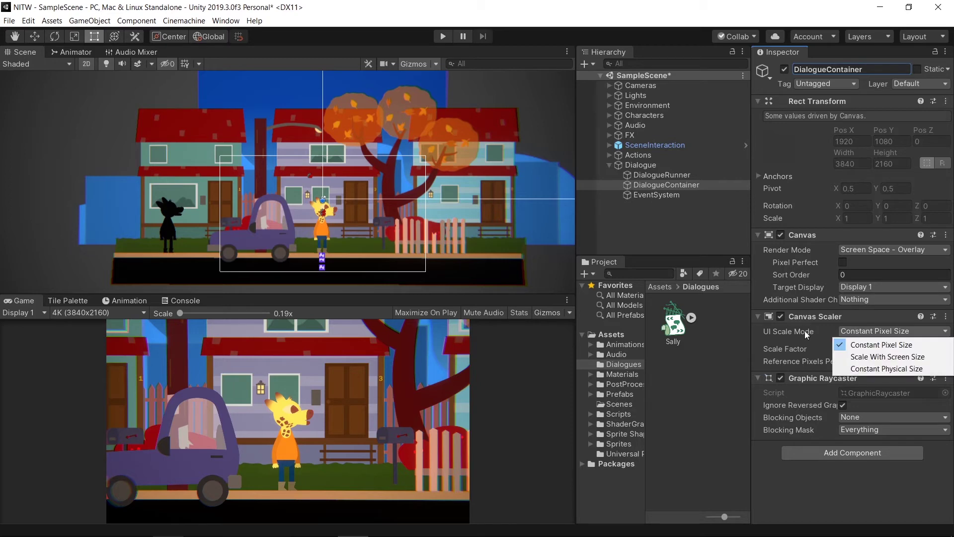
pyautogui.click(874, 358)
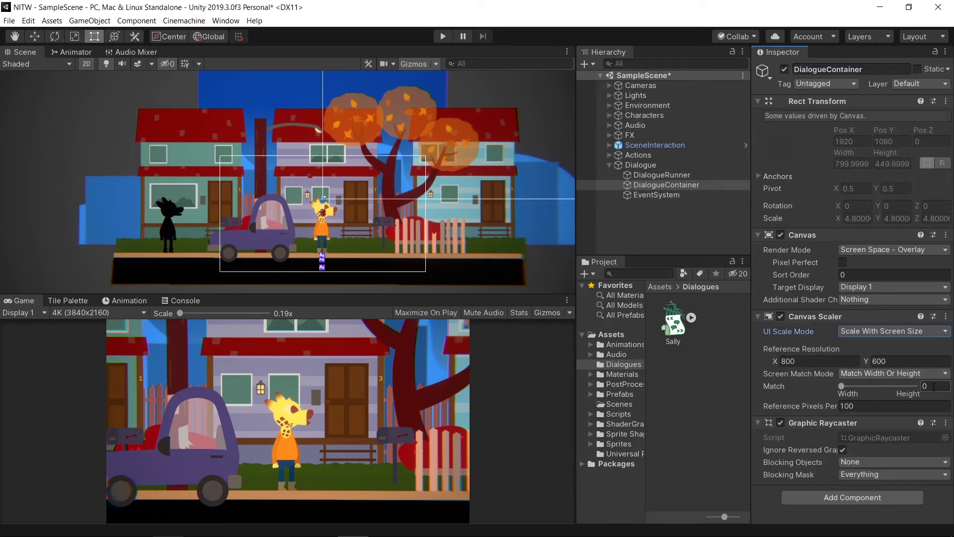
pyautogui.click(934, 386)
pyautogui.write('.5')
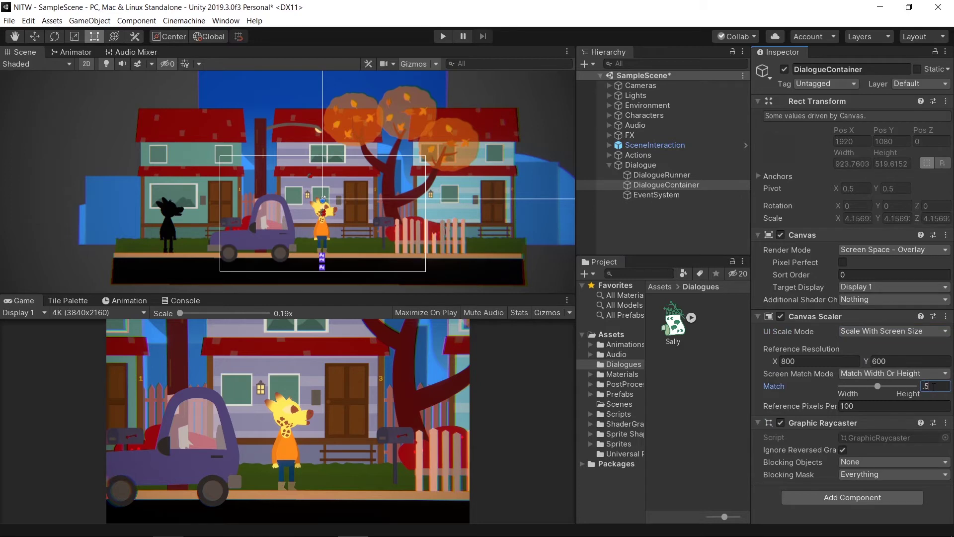
pyautogui.press('Return')
# Create an empty DialogueBubble under DialogueContainer sized 250 wide by 200 high
pyautogui.rightClick(667, 186)
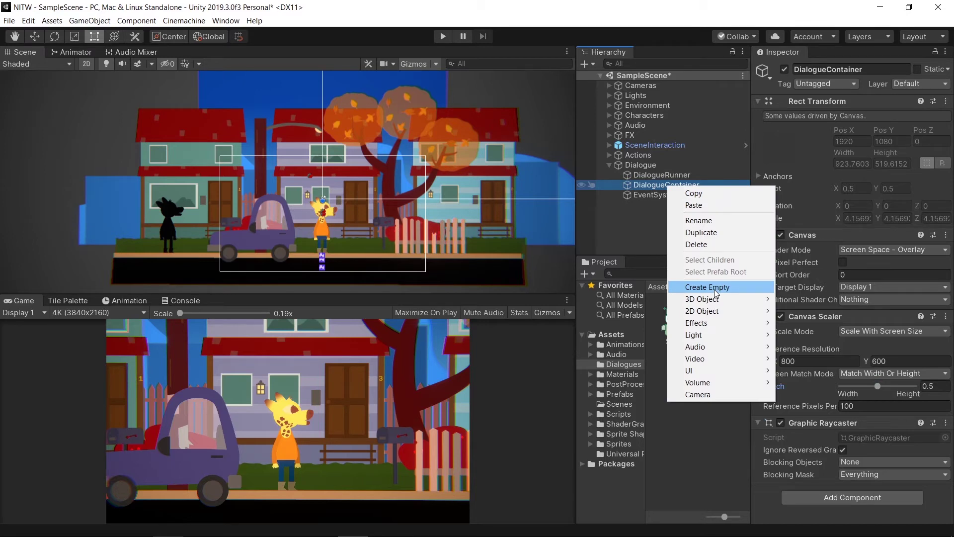
pyautogui.click(708, 288)
pyautogui.write('DialogueBubble')
pyautogui.press('Return')
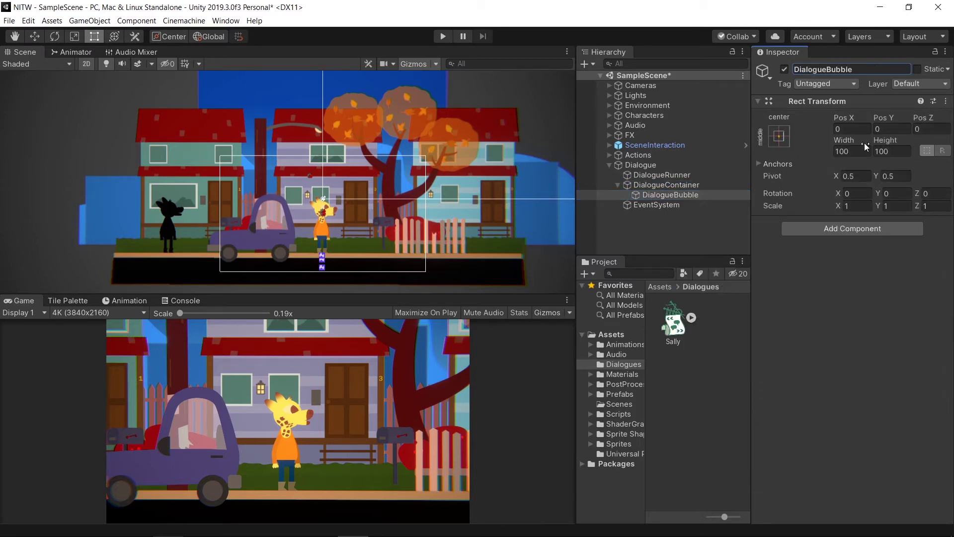
pyautogui.click(860, 150)
pyautogui.write('250')
pyautogui.press('Tab')
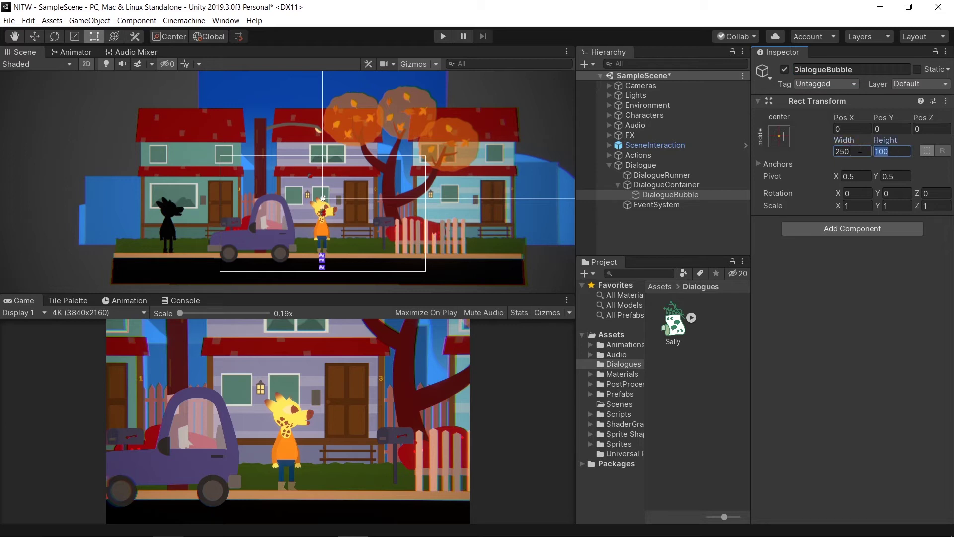
pyautogui.write('200')
# Add a Vertical Layout Group: no forced height expansion, Lower Center alignment, child height controlled
pyautogui.click(852, 228)
pyautogui.write('vertical')
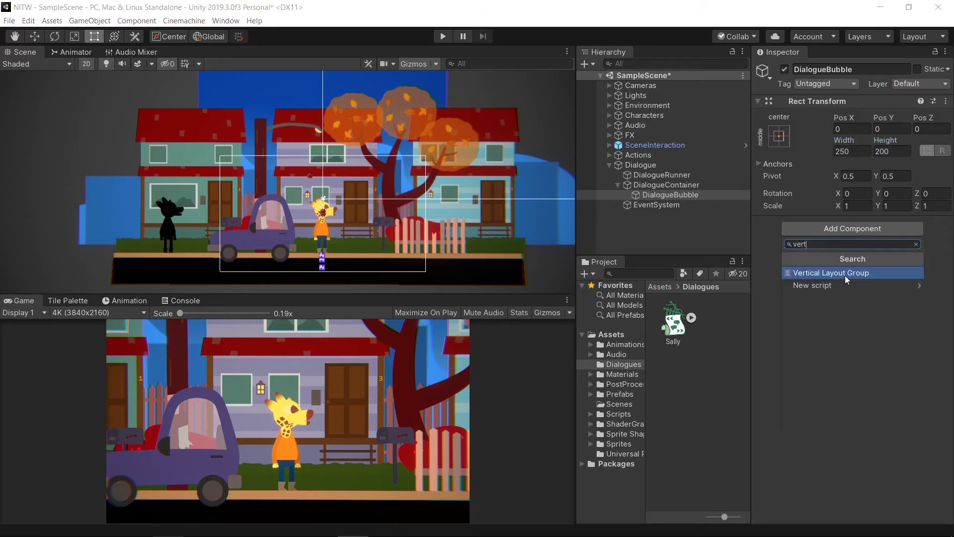
pyautogui.click(845, 275)
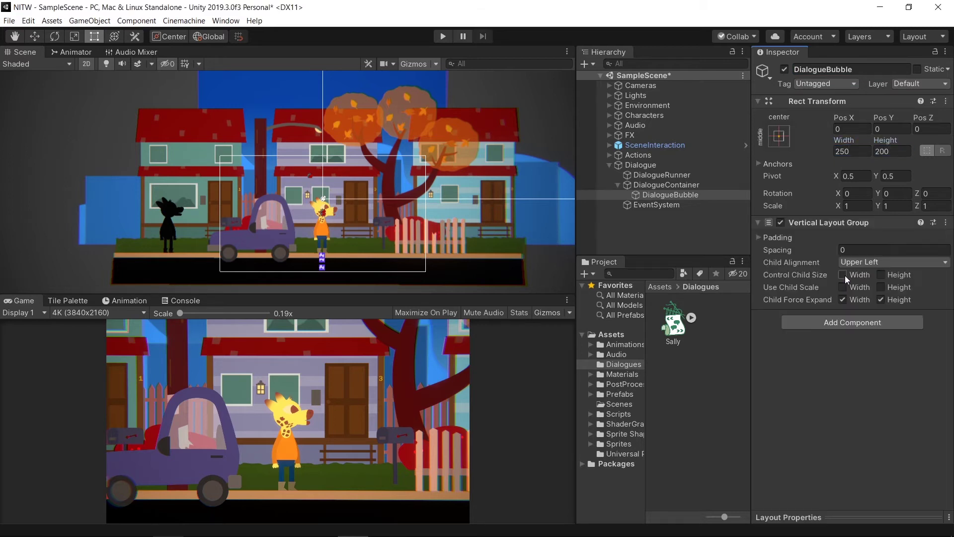
pyautogui.click(882, 299)
pyautogui.click(880, 262)
pyautogui.click(869, 359)
pyautogui.click(881, 274)
# Add a UI Image under DialogueBubble and name it Bubble
pyautogui.rightClick(691, 195)
pyautogui.moveTo(716, 379)
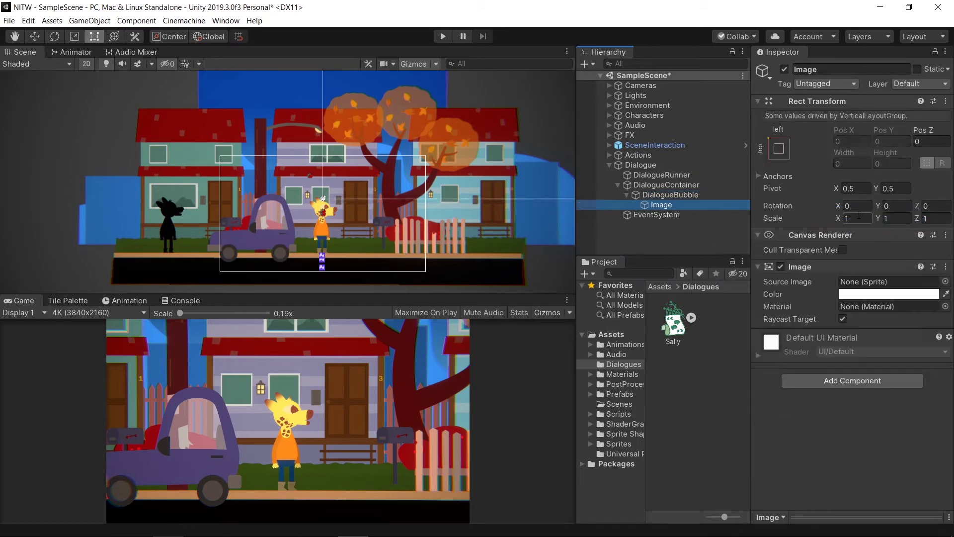
pyautogui.doubleClick(845, 69)
pyautogui.write('Bubble')
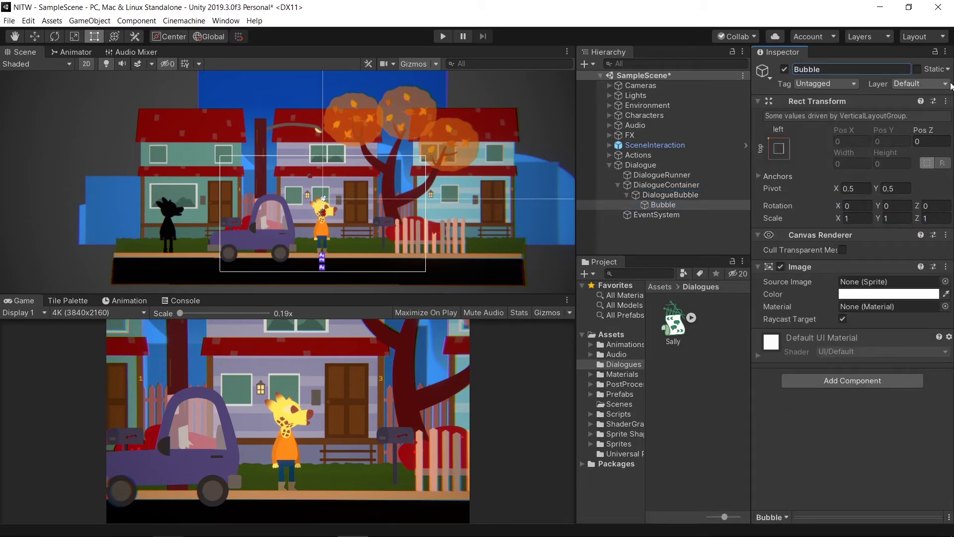
# Create a Sprites/Dialogue folder and give Bubble the DialogueBubble sprite with Sliced image type
pyautogui.doubleClick(619, 443)
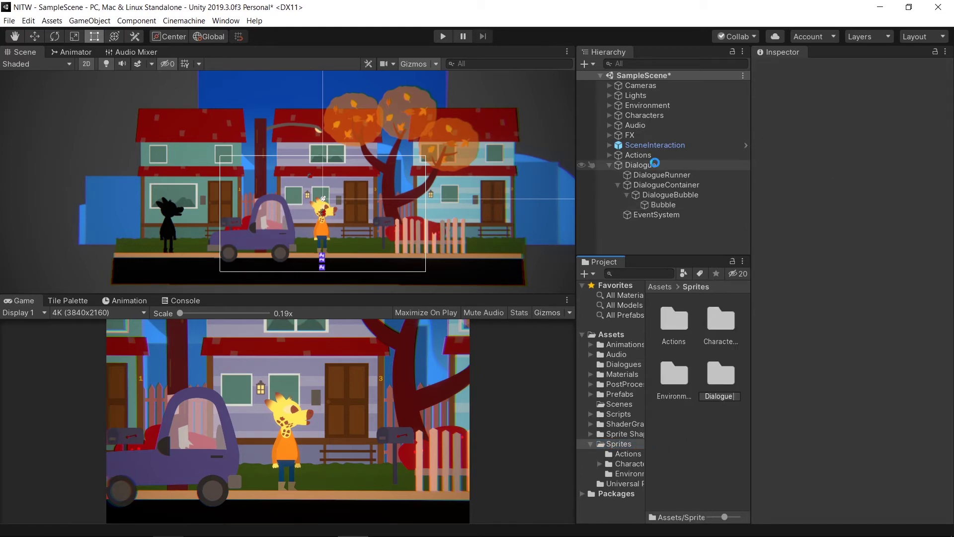
pyautogui.press('Return')
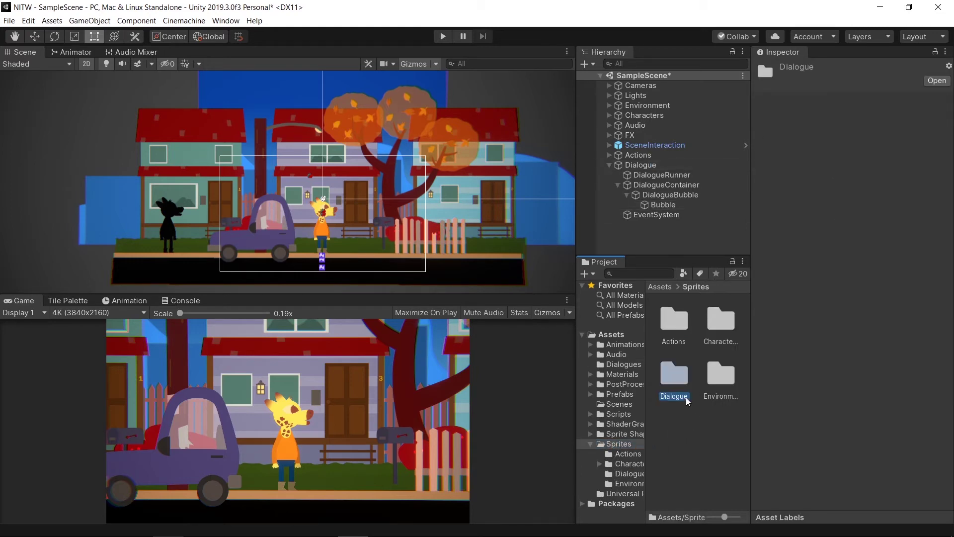
pyautogui.doubleClick(672, 377)
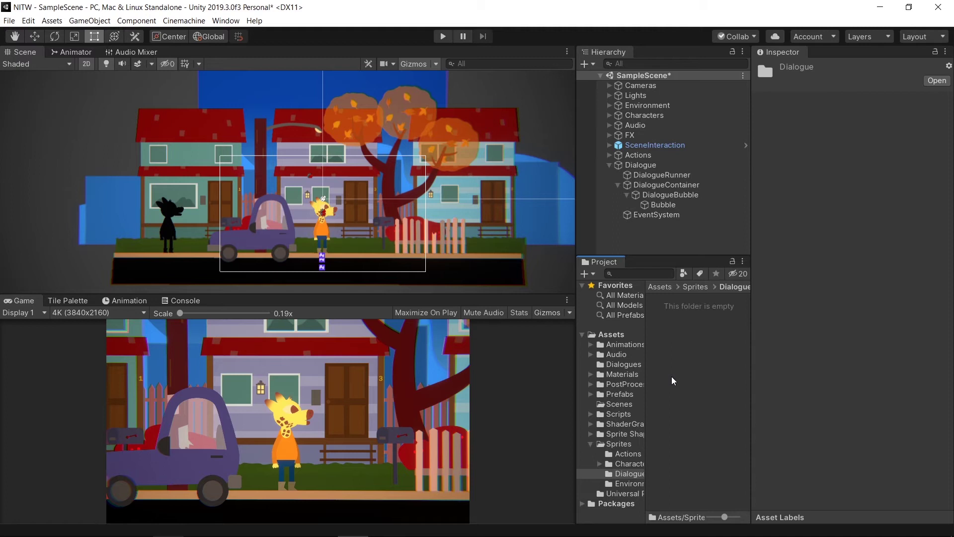
pyautogui.click(664, 205)
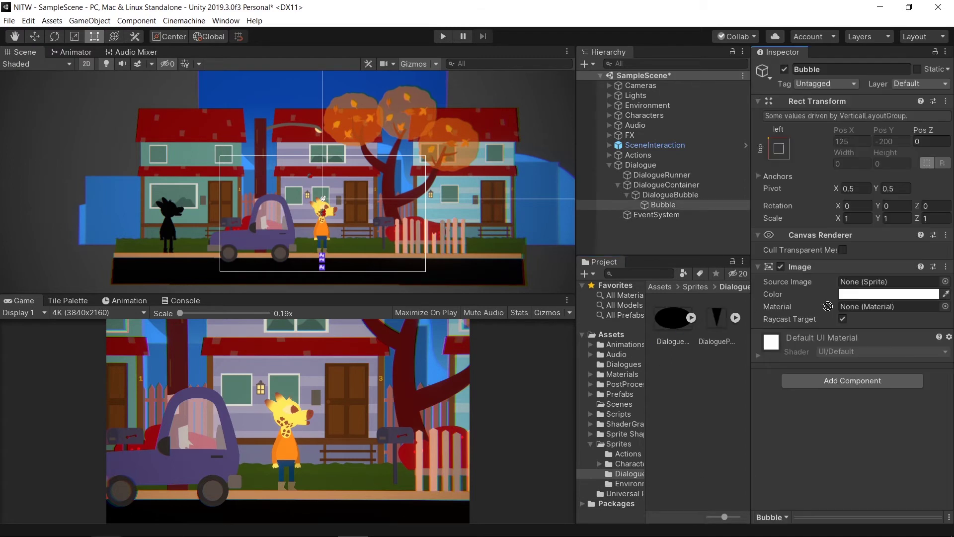
pyautogui.moveTo(673, 317); pyautogui.dragTo(870, 280)
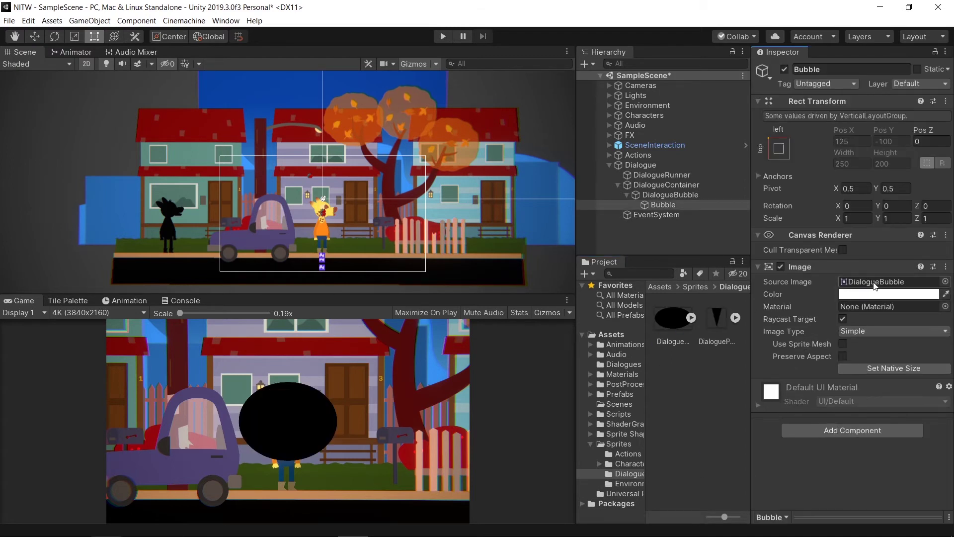
pyautogui.click(857, 332)
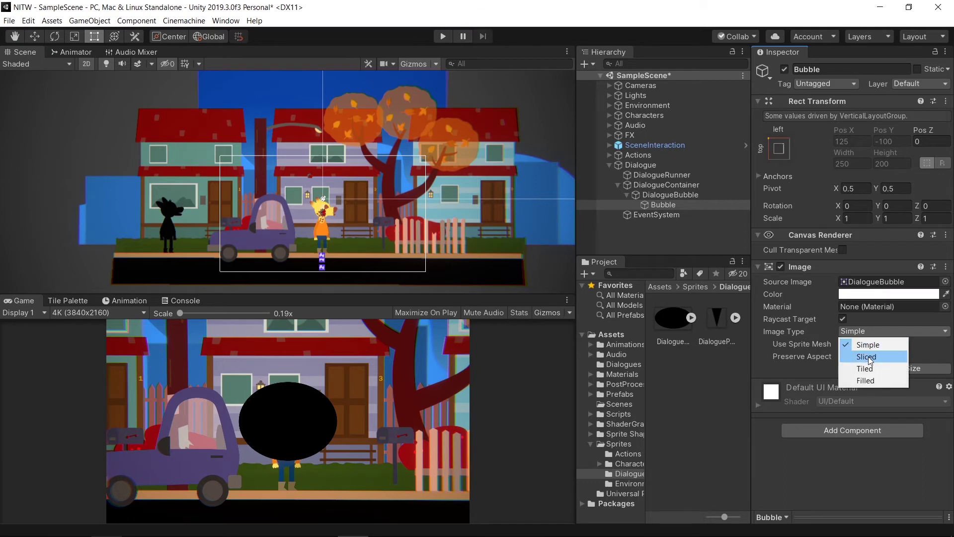
pyautogui.click(865, 356)
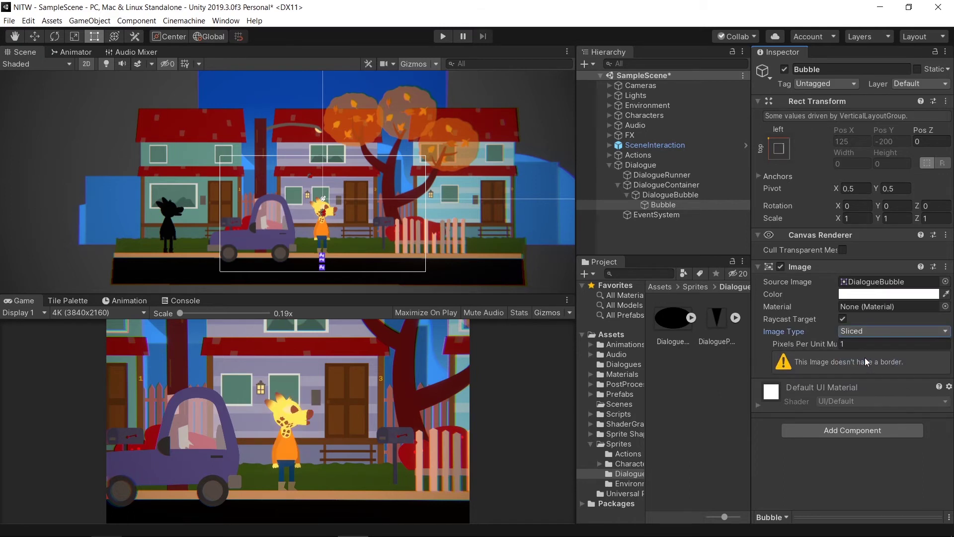
# Add a Vertical Layout Group to Bubble: no forced height, Upper Center, child width and height controlled
pyautogui.click(852, 430)
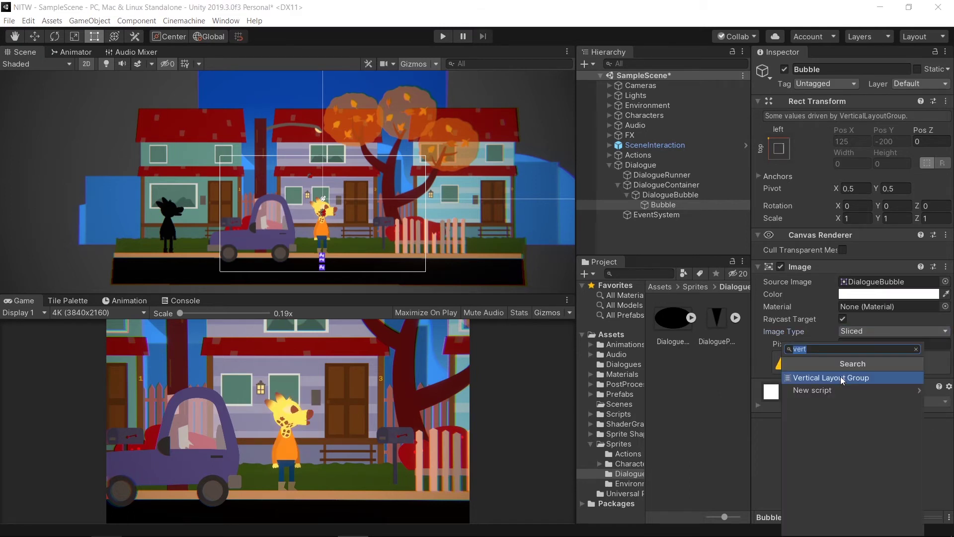
pyautogui.click(840, 376)
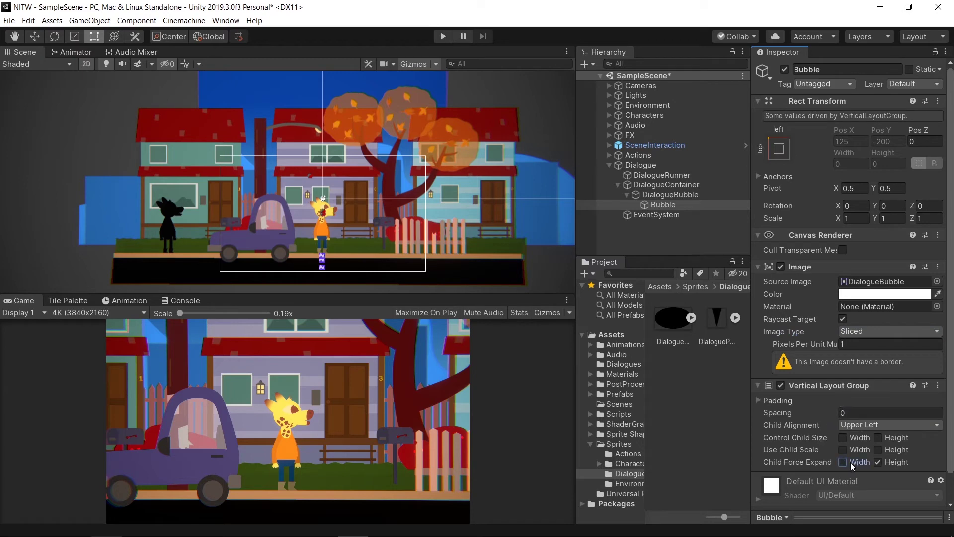
pyautogui.click(879, 462)
pyautogui.click(883, 425)
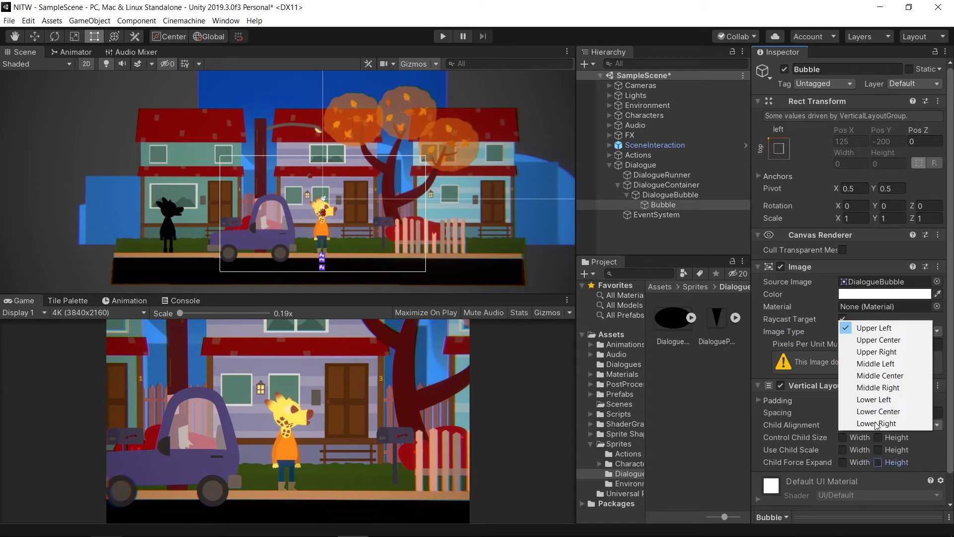
pyautogui.click(879, 340)
pyautogui.click(845, 437)
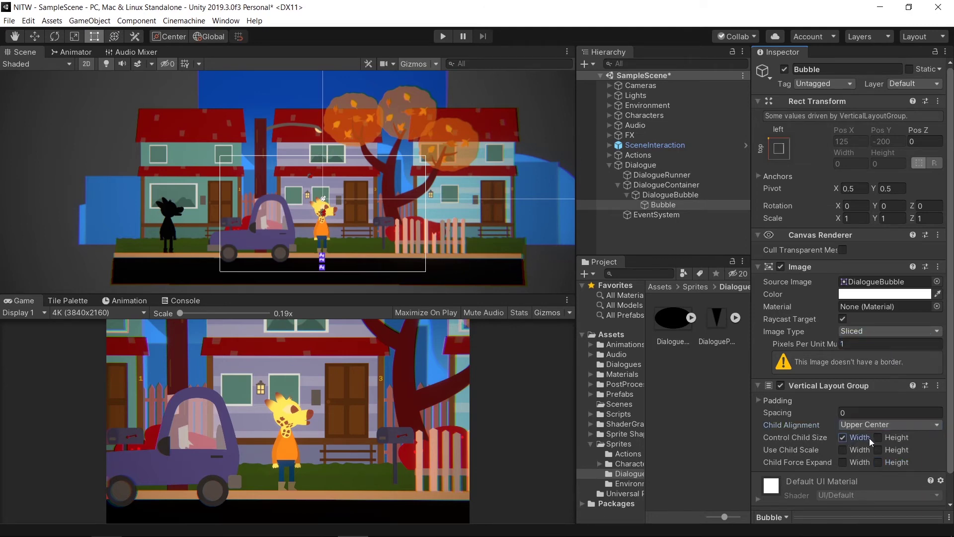
pyautogui.click(890, 437)
# Set the layout's left, right, top and bottom padding to 40
pyautogui.click(758, 400)
pyautogui.click(844, 412)
pyautogui.write('40')
pyautogui.press('Tab')
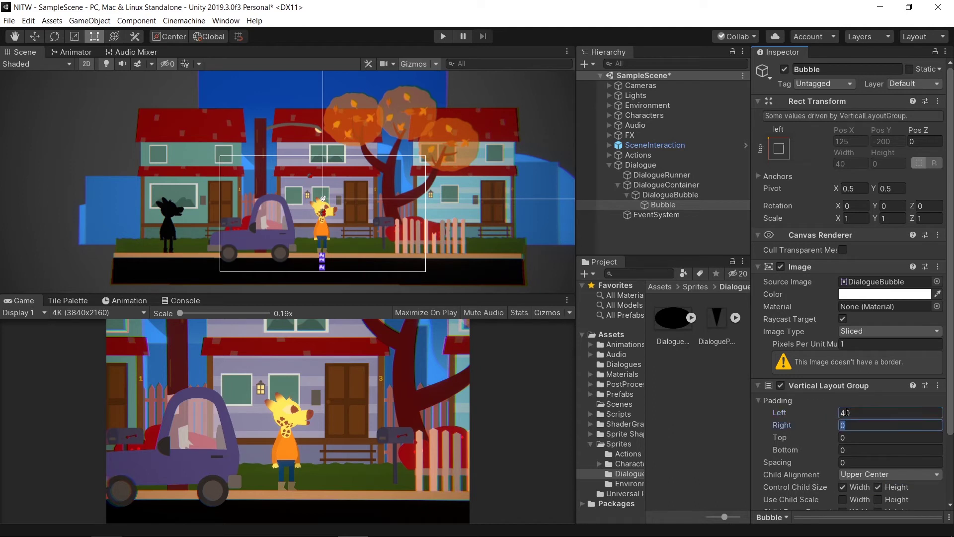
pyautogui.write('40')
pyautogui.press('Tab')
pyautogui.write('40')
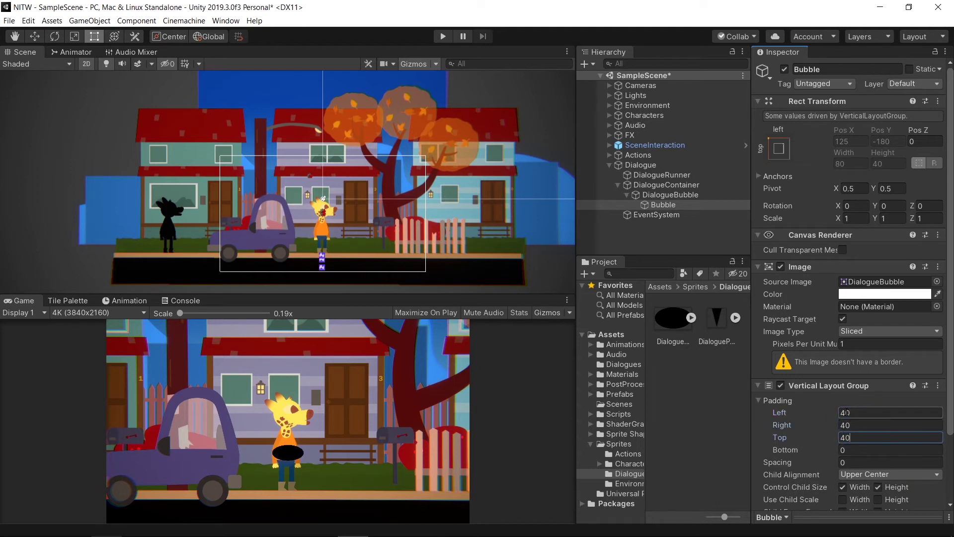
pyautogui.press('Tab')
# Add a TextMeshPro text inside the Bubble and import the TMP Essentials
pyautogui.write('40')
pyautogui.rightClick(675, 204)
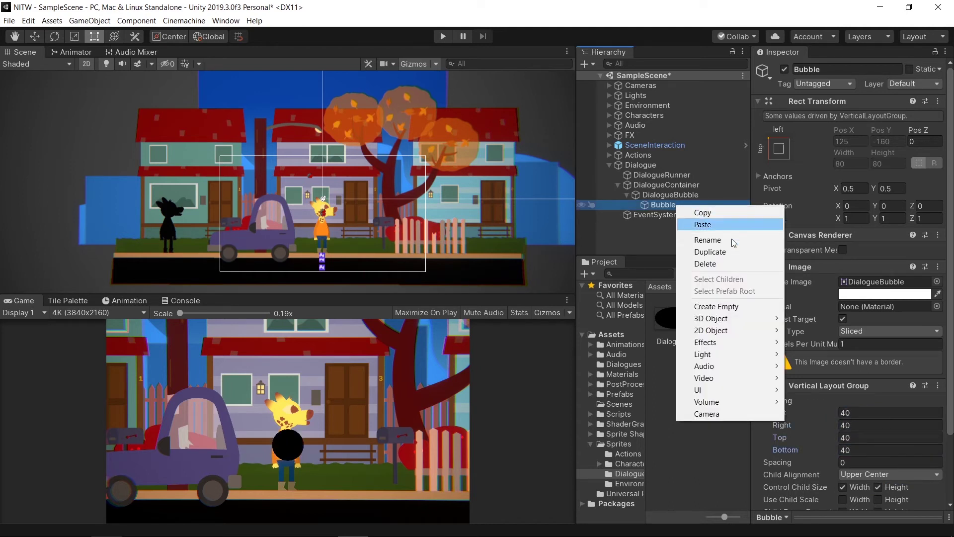
pyautogui.moveTo(701, 389)
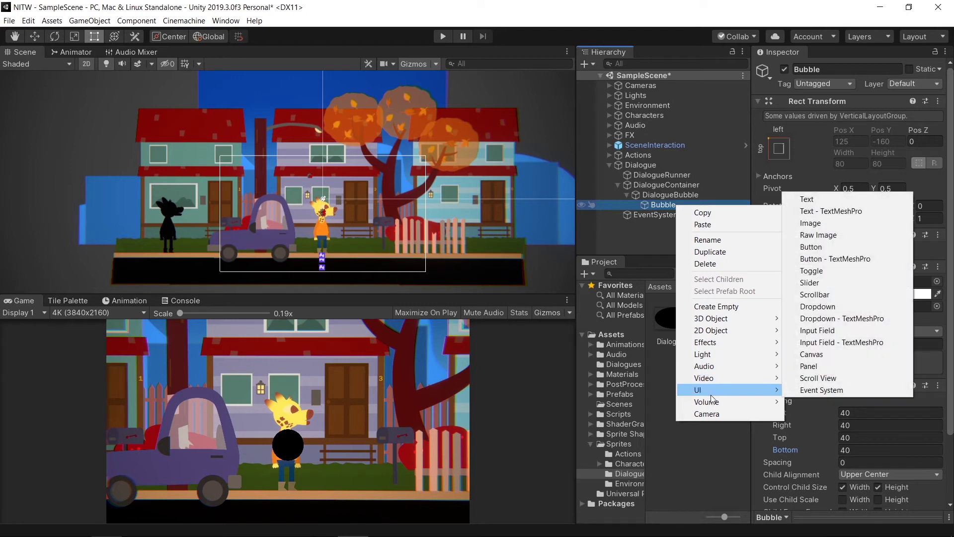
pyautogui.click(823, 212)
pyautogui.click(258, 65)
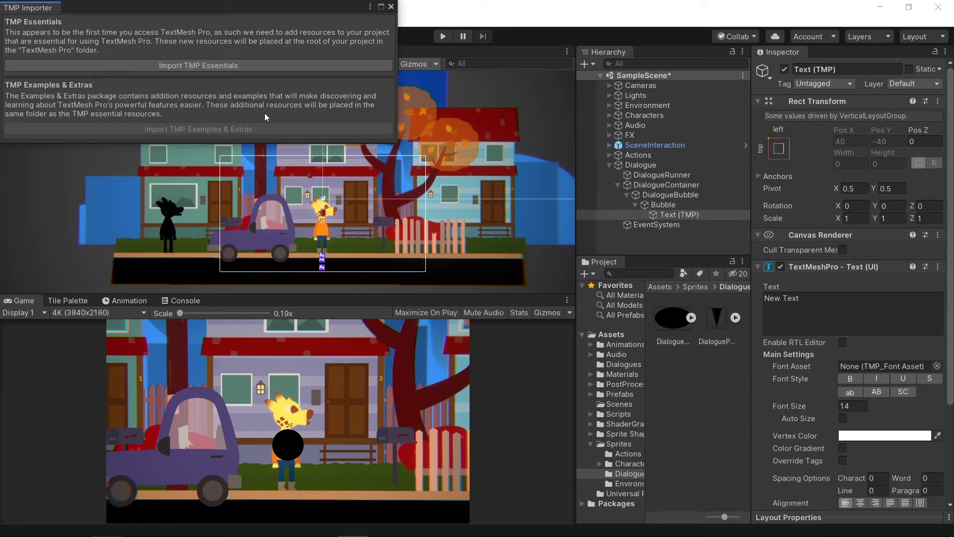
# Centre the bubble text, set overflow to Truncate, make it uppercase, and set font size 20
pyautogui.scroll(-4, 861, 348)
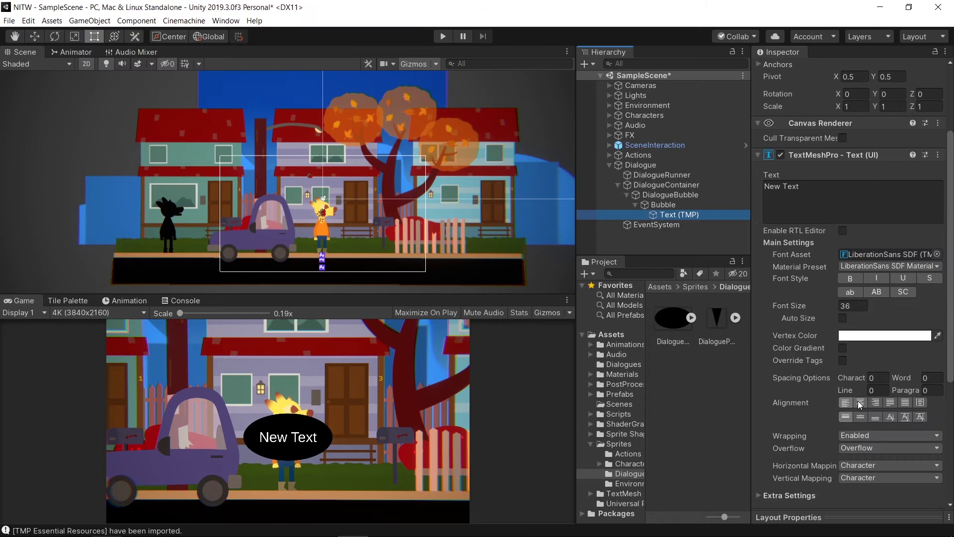
pyautogui.click(861, 403)
pyautogui.click(862, 418)
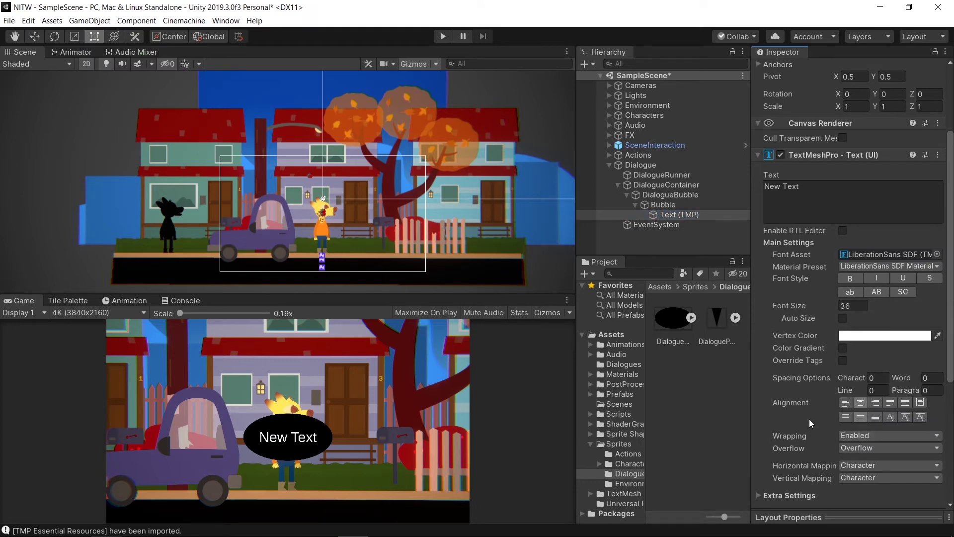
pyautogui.click(849, 448)
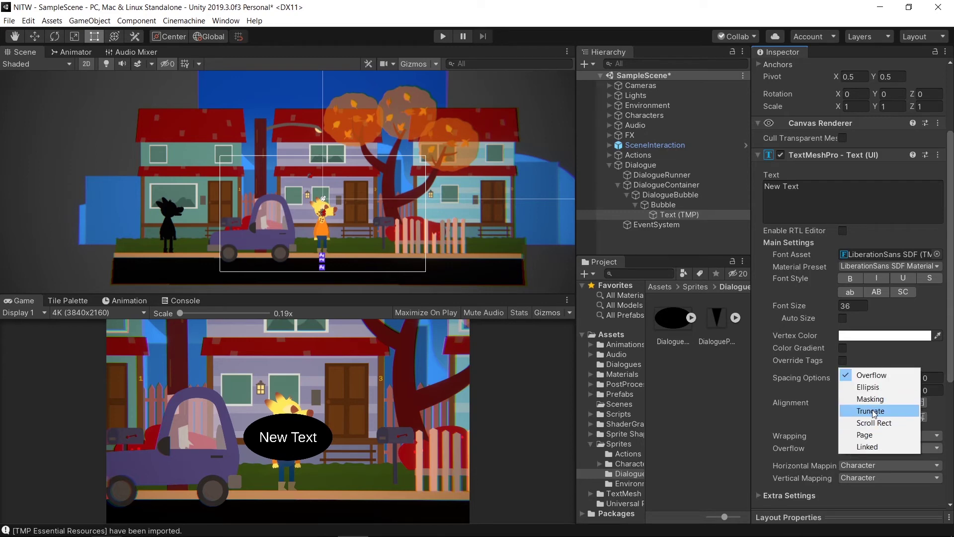
pyautogui.click(865, 410)
pyautogui.click(878, 293)
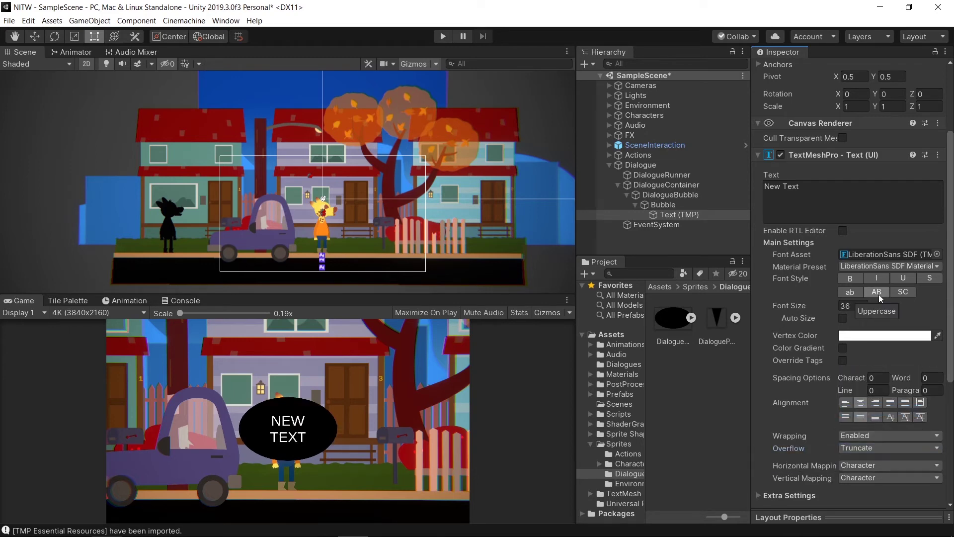
pyautogui.click(851, 306)
# Enter font size 20, then add an empty child of Bubble named PointerRect
pyautogui.write('20')
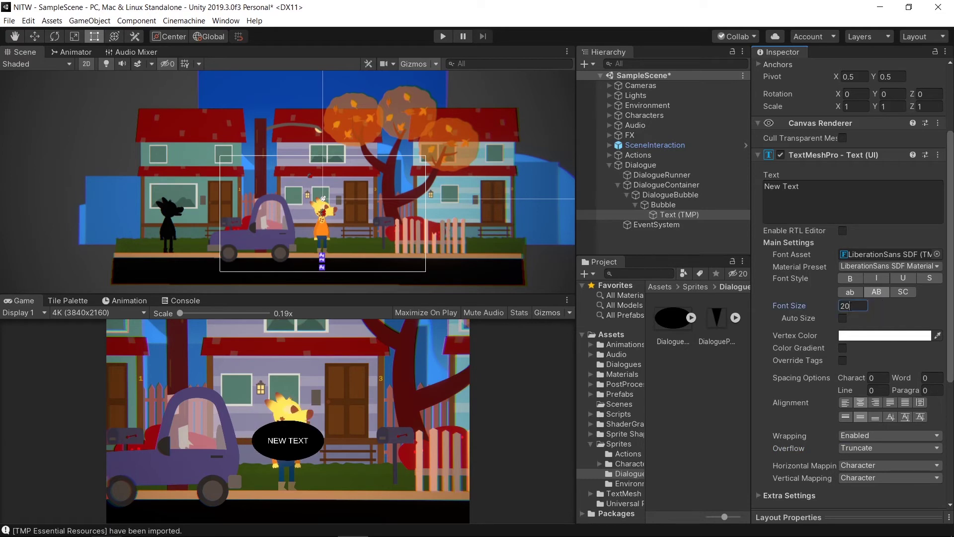
pyautogui.rightClick(661, 204)
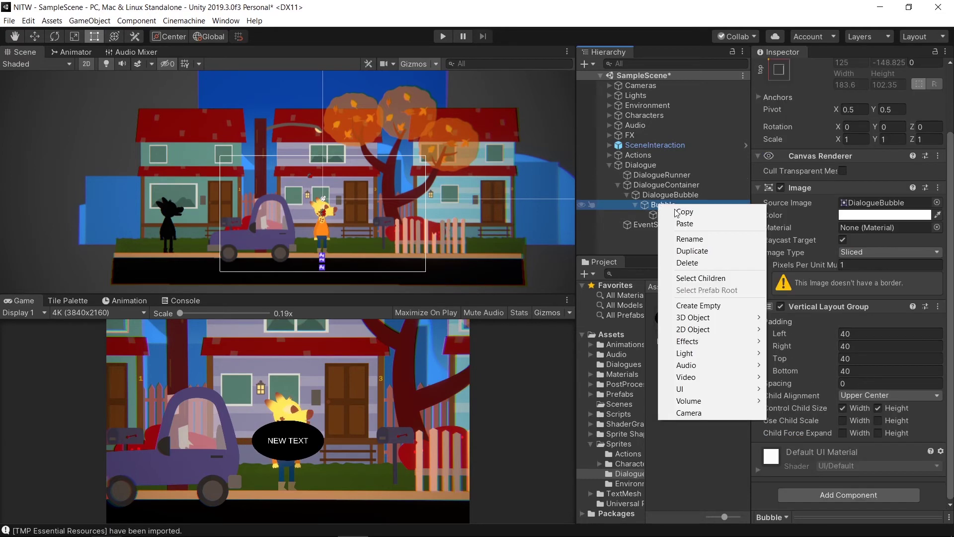
pyautogui.click(699, 306)
pyautogui.click(819, 70)
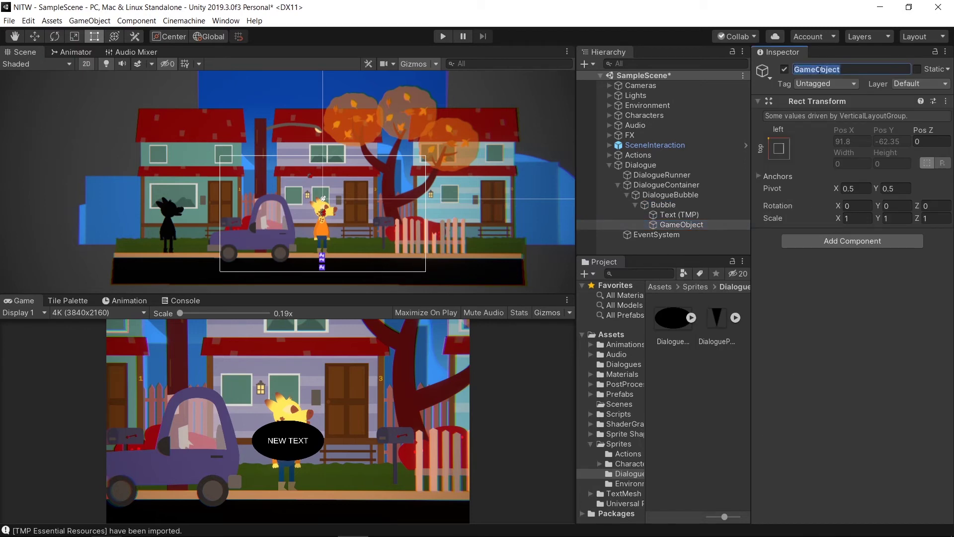
pyautogui.write('PointerRect')
pyautogui.press('Return')
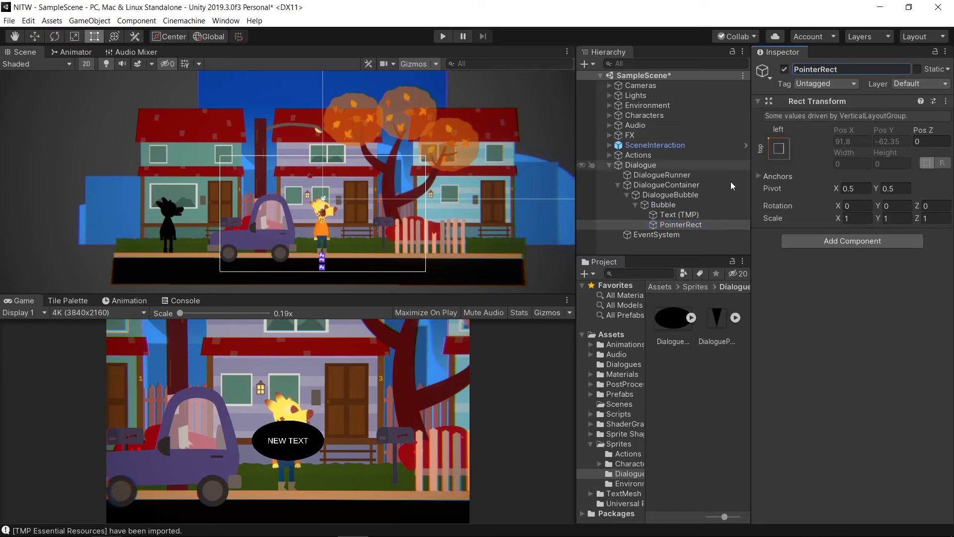
# Add a Pointer image under PointerRect using the DialoguePointer sprite at native size
pyautogui.rightClick(703, 225)
pyautogui.moveTo(735, 405)
pyautogui.click(849, 239)
pyautogui.click(834, 70)
pyautogui.write('Pointer')
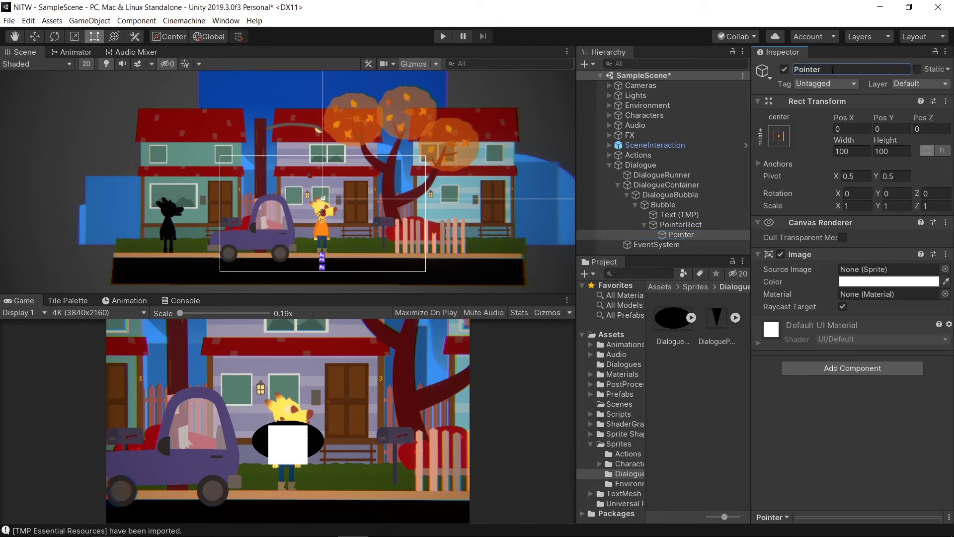
pyautogui.moveTo(716, 321); pyautogui.dragTo(861, 276)
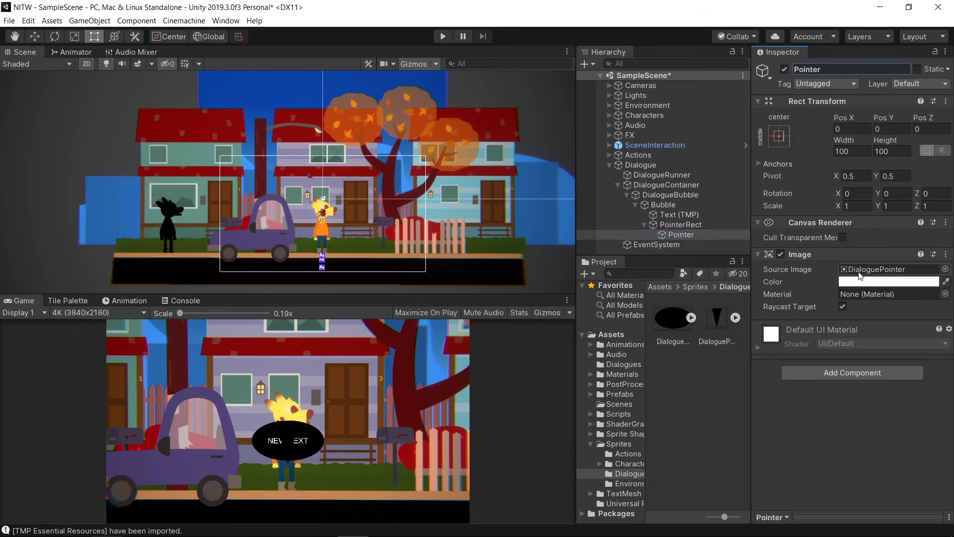
pyautogui.click(879, 357)
# Move the Pointer down to sit just below the bubble
pyautogui.press('f')
pyautogui.press('w')
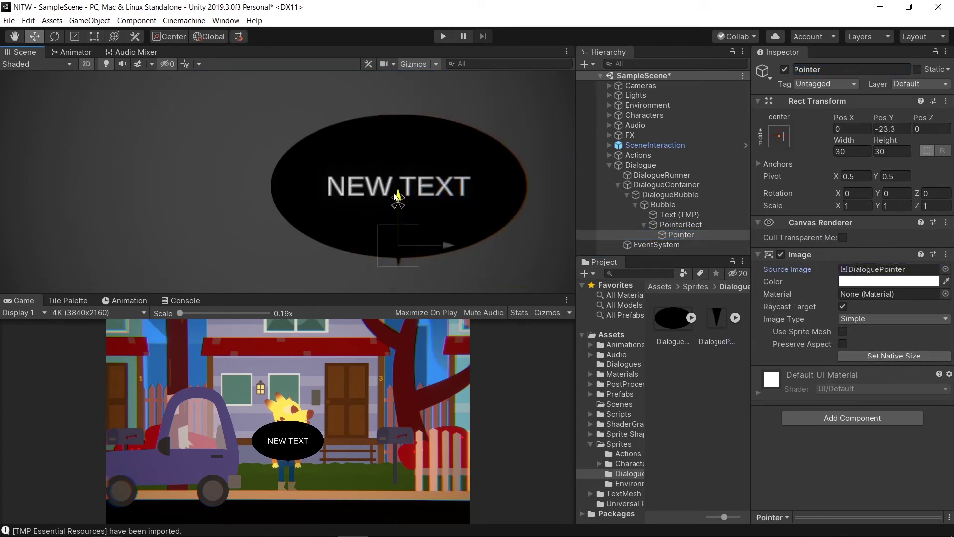
pyautogui.moveTo(395, 199); pyautogui.dragTo(390, 225)
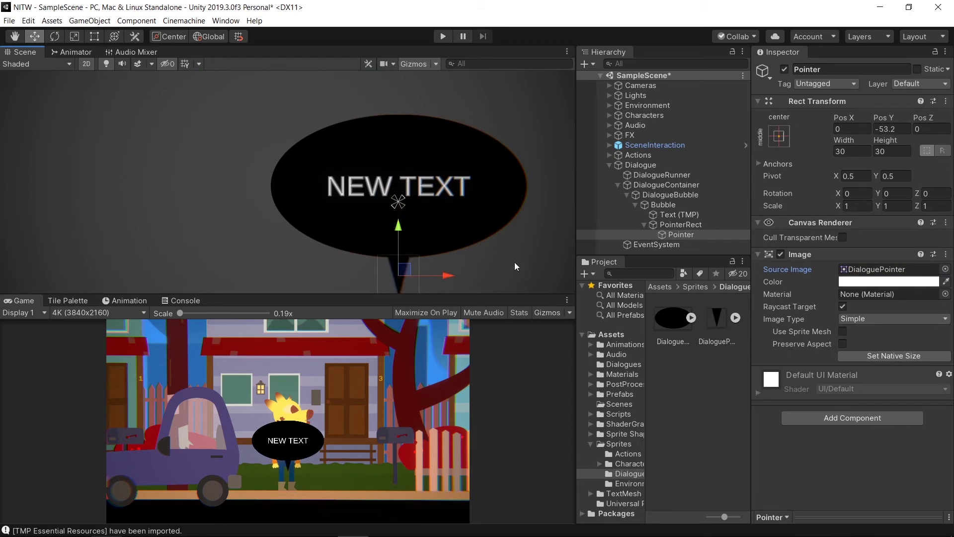
# Create an empty child of DialogueContainer named Options
pyautogui.rightClick(760, 184)
pyautogui.click(785, 288)
pyautogui.click(828, 69)
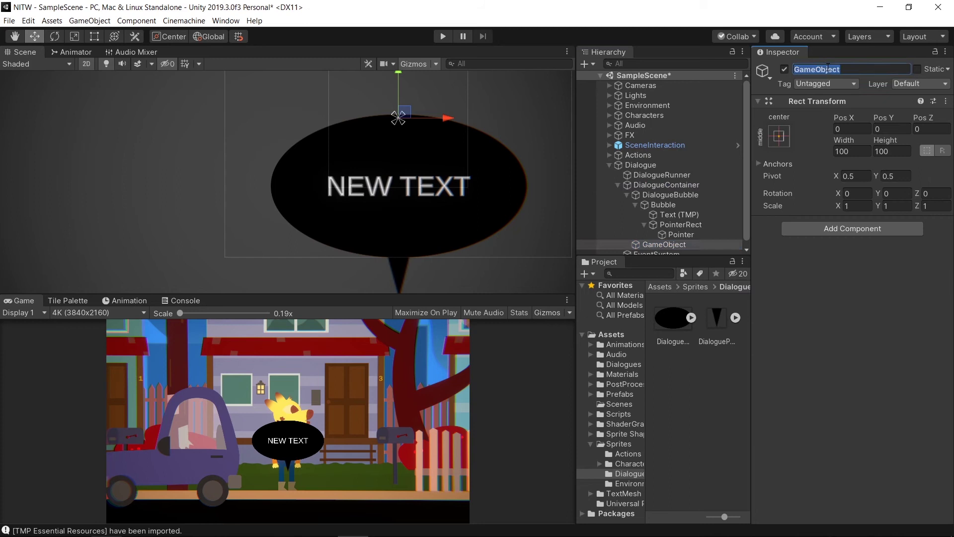
pyautogui.write('Options')
pyautogui.press('Return')
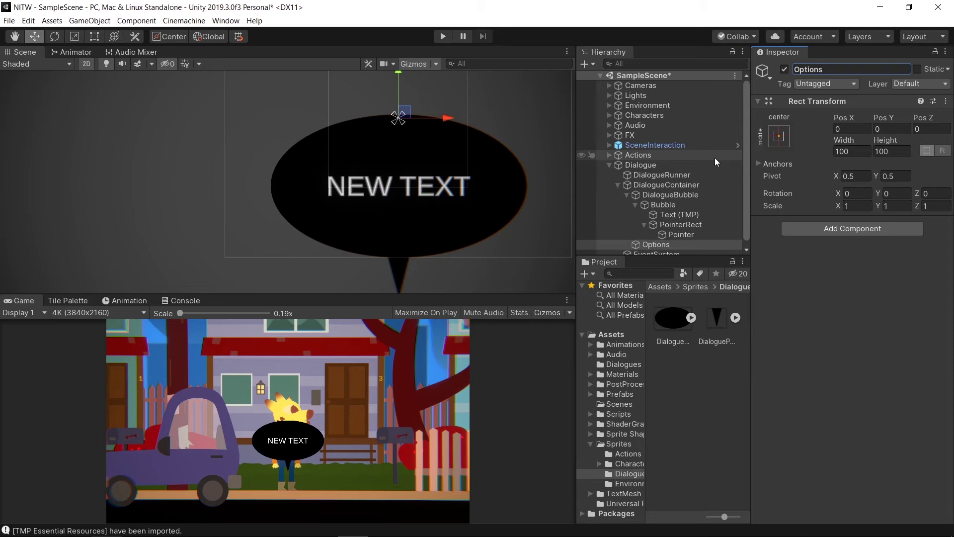
# Add a TextMeshPro button under Options with width 250
pyautogui.rightClick(660, 244)
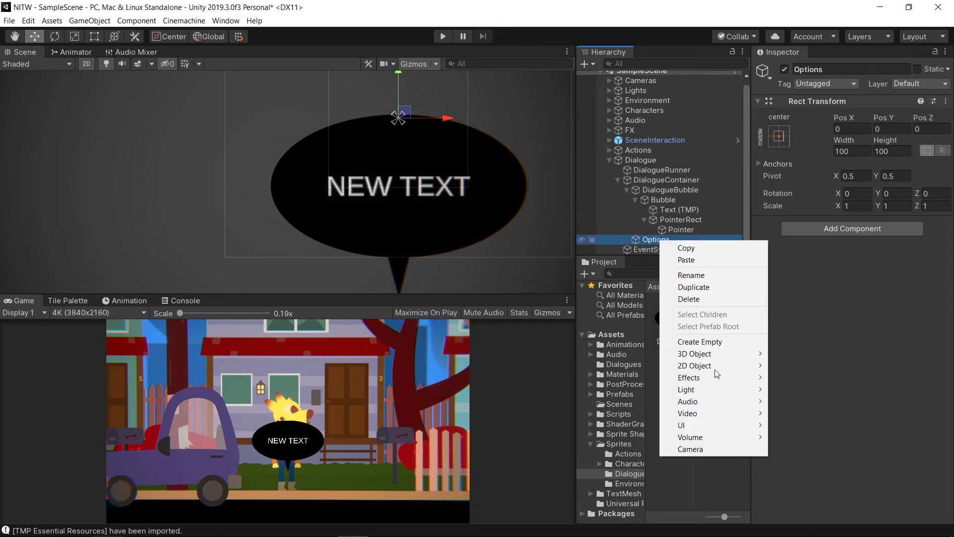
pyautogui.moveTo(700, 426)
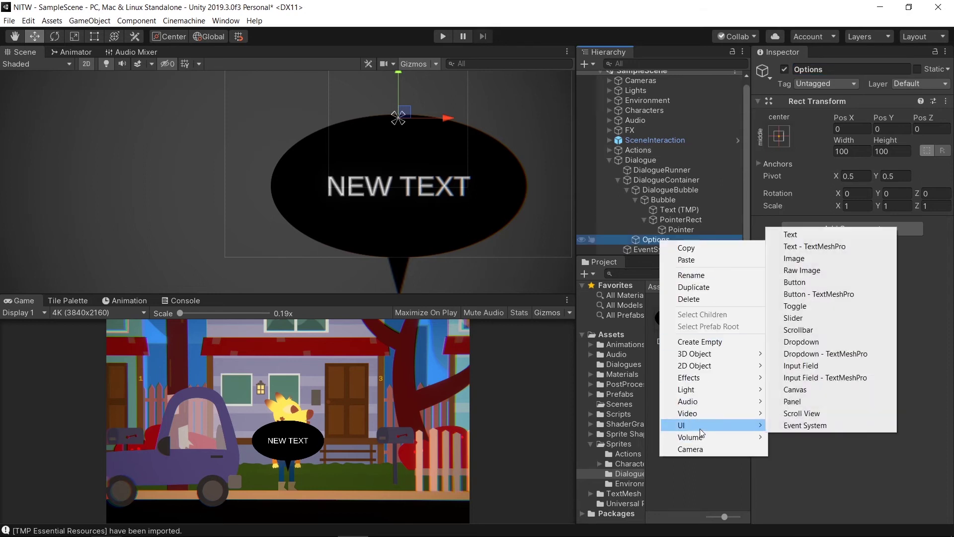
pyautogui.click(831, 295)
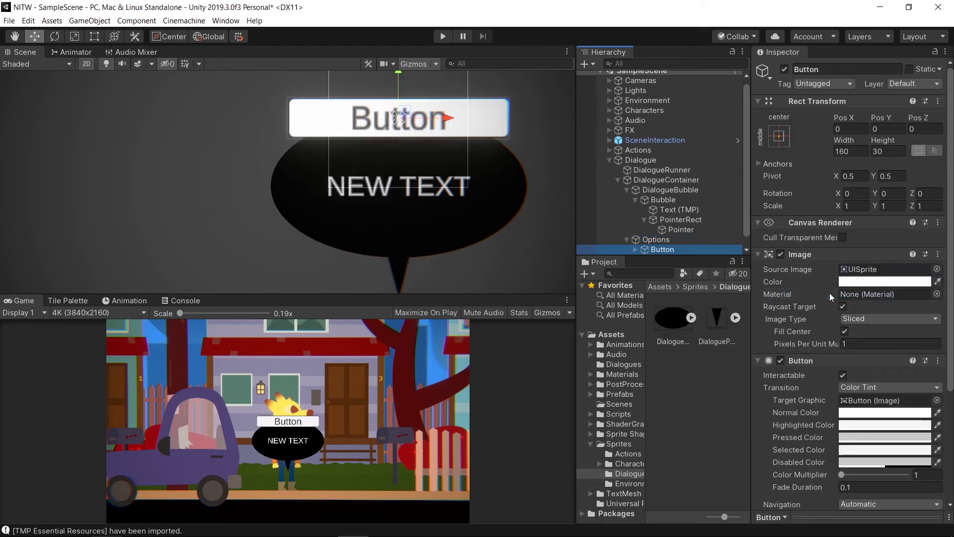
pyautogui.click(853, 152)
pyautogui.write('250')
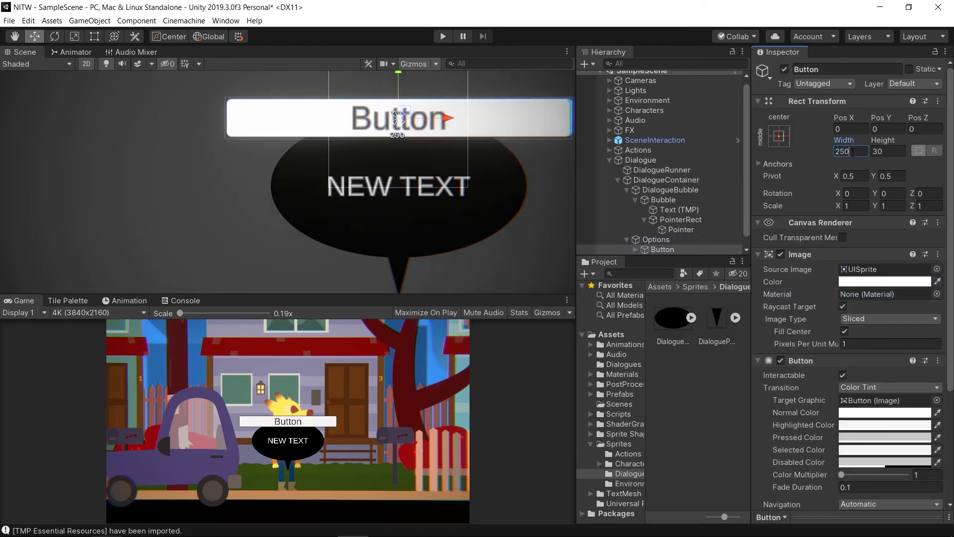
# Duplicate the button twice and move Button (2) below the bubble
pyautogui.hotkey('ctrl', 'd')
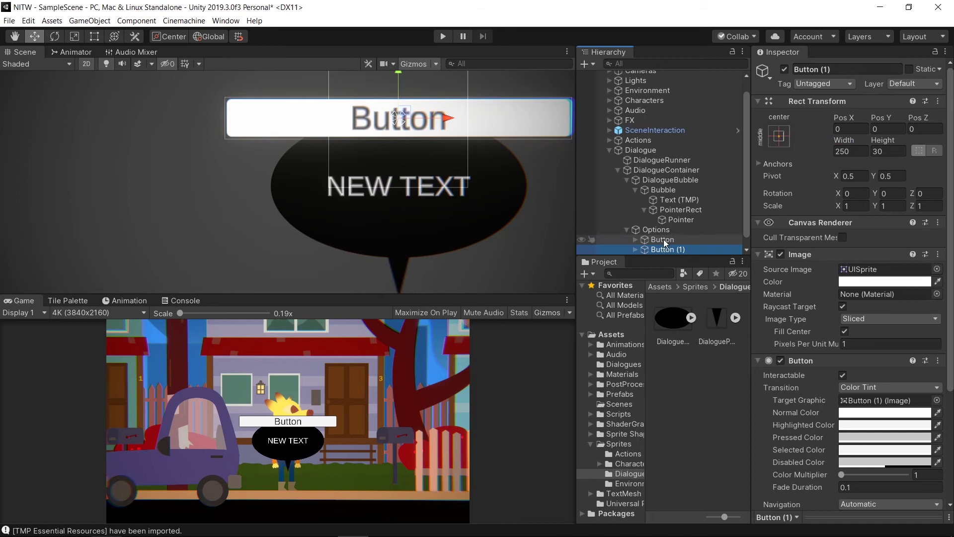
pyautogui.hotkey('ctrl', 'd')
pyautogui.scroll(-1, 664, 240)
pyautogui.moveTo(390, 79); pyautogui.dragTo(389, 278)
# Rename the third button Continue and select its label text for editing
pyautogui.click(826, 79)
pyautogui.write('Continue')
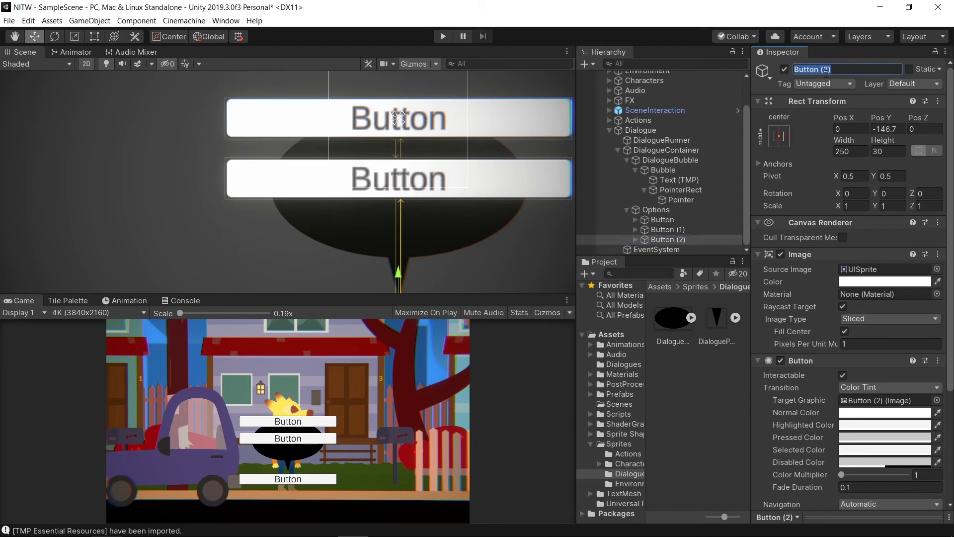
pyautogui.press('Return')
pyautogui.click(636, 239)
pyautogui.click(680, 239)
pyautogui.doubleClick(780, 286)
# Label the button Continue, make its click call DialogueUI.MarkLineComplete, and raise the DialogueBubble
pyautogui.write('Continue')
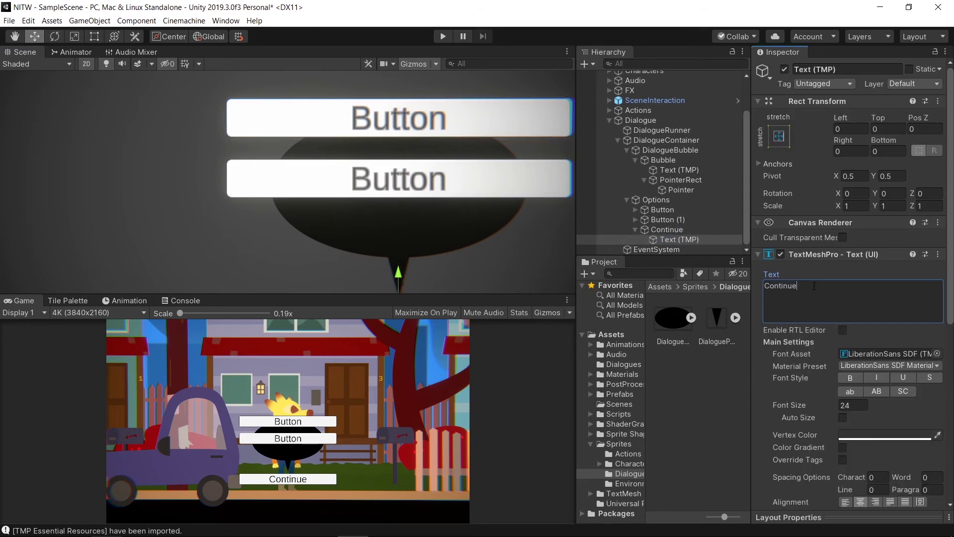
pyautogui.click(667, 229)
pyautogui.scroll(-5, 914, 435)
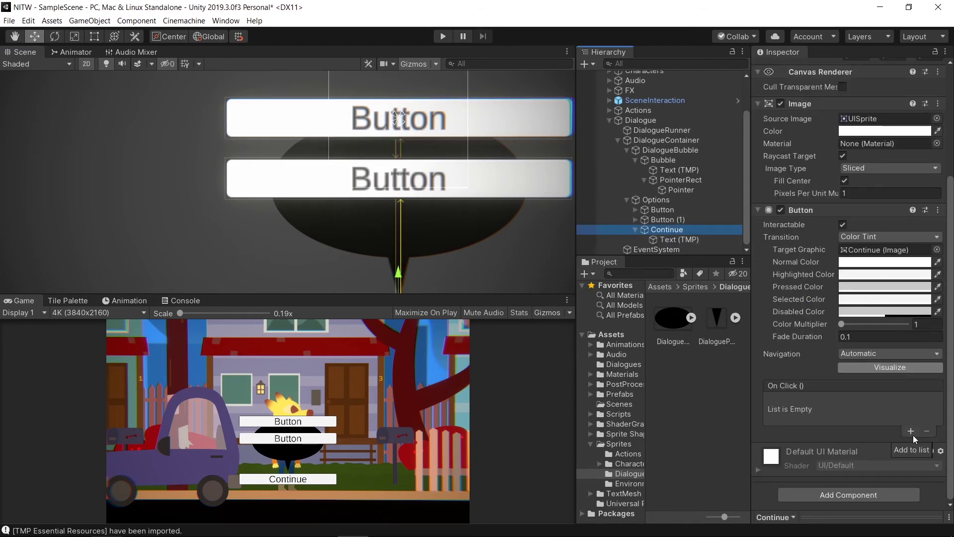
pyautogui.click(913, 432)
pyautogui.moveTo(661, 131); pyautogui.dragTo(790, 415)
pyautogui.click(843, 406)
pyautogui.moveTo(865, 466)
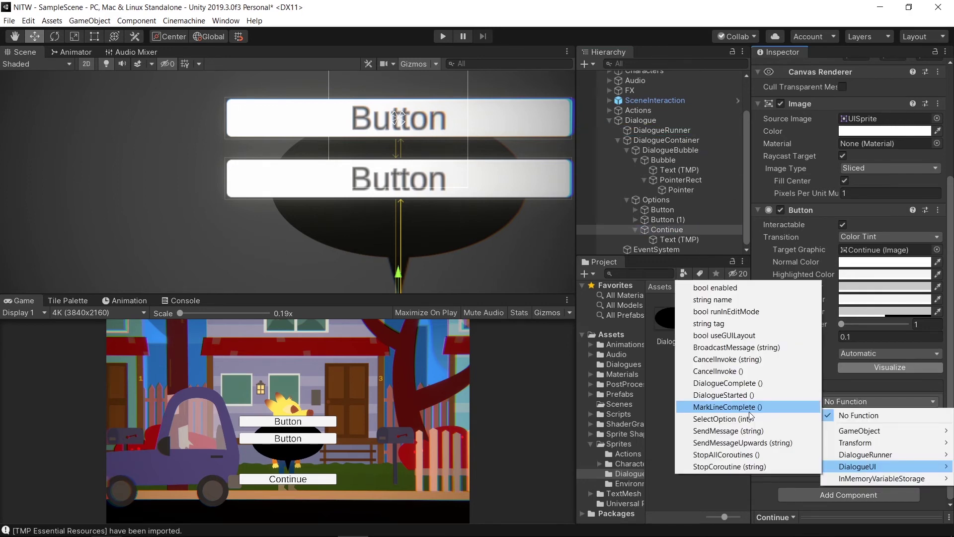
pyautogui.click(749, 411)
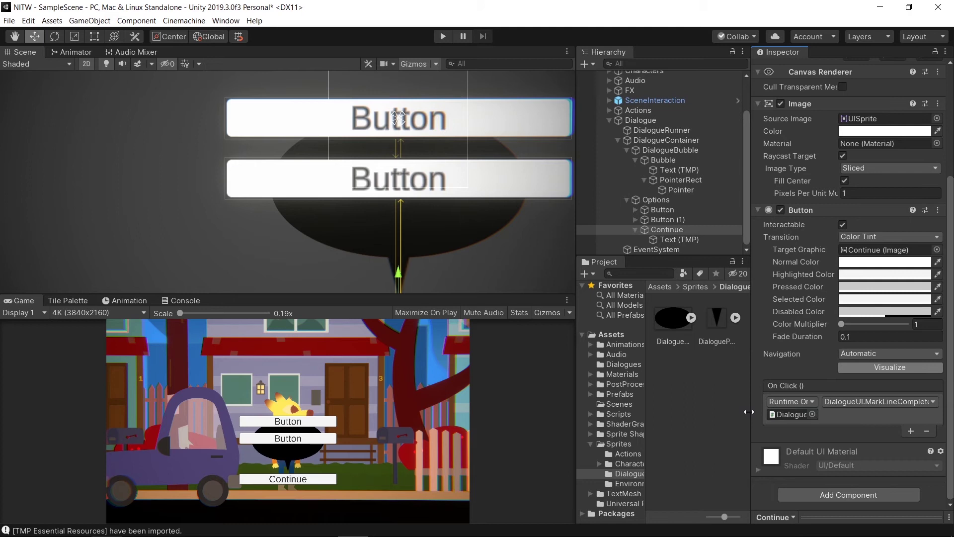
pyautogui.click(670, 149)
pyautogui.moveTo(404, 88); pyautogui.dragTo(414, 35)
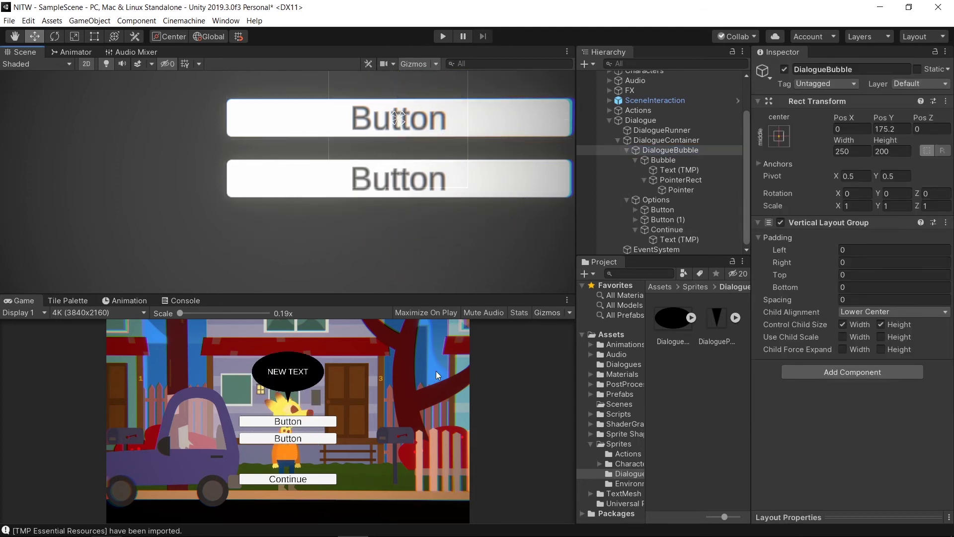
# In DialogueRunner's Dialogue UI, assign DialogueContainer and option buttons Button and Button (1)
pyautogui.click(684, 131)
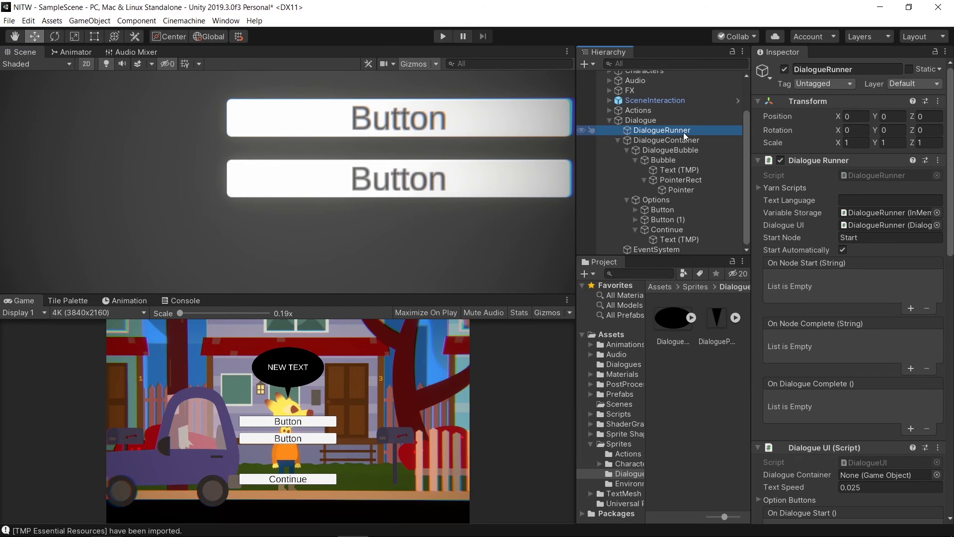
pyautogui.scroll(-7, 853, 299)
pyautogui.moveTo(668, 140); pyautogui.dragTo(855, 256)
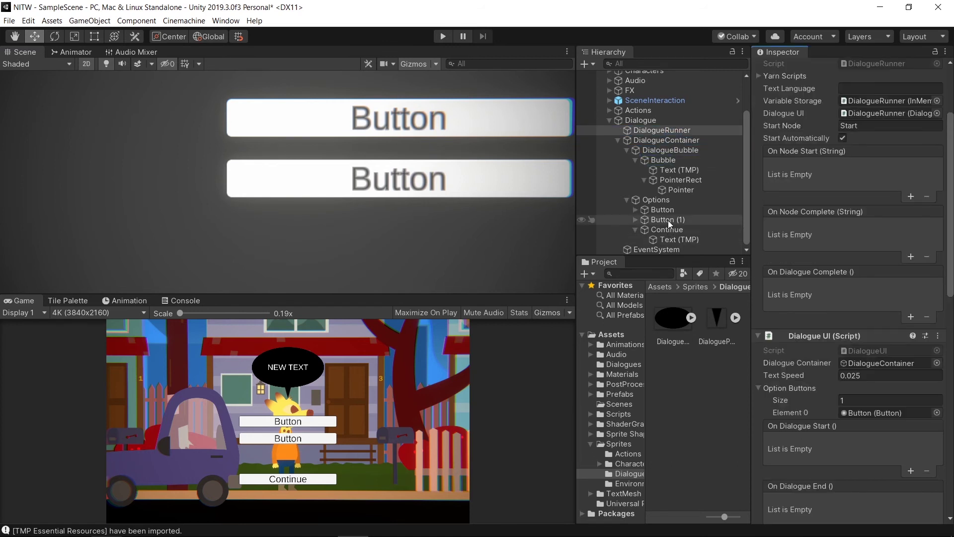
pyautogui.moveTo(668, 220); pyautogui.dragTo(849, 391)
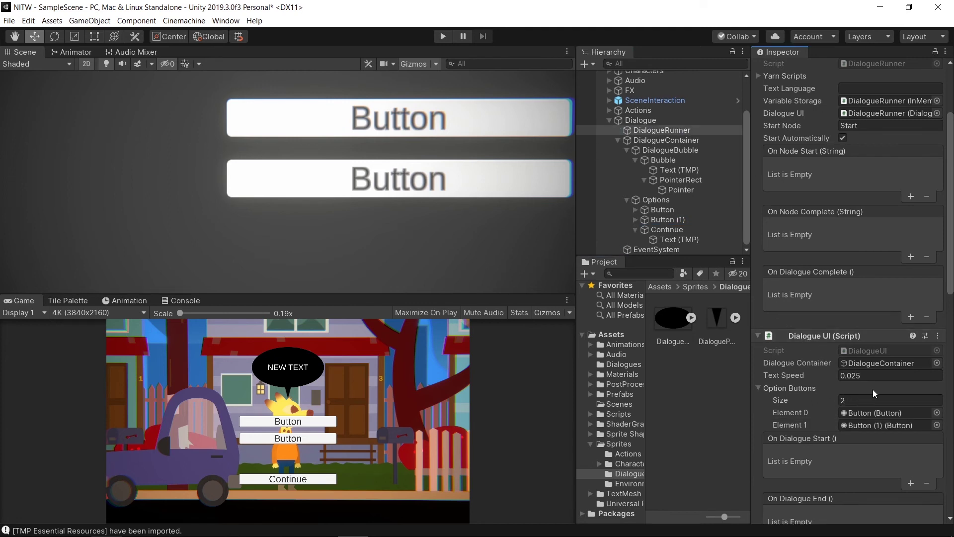
# Make On Line Start hide Continue and show Text (TMP) via GameObject.SetActive
pyautogui.scroll(-5, 873, 390)
pyautogui.click(911, 380)
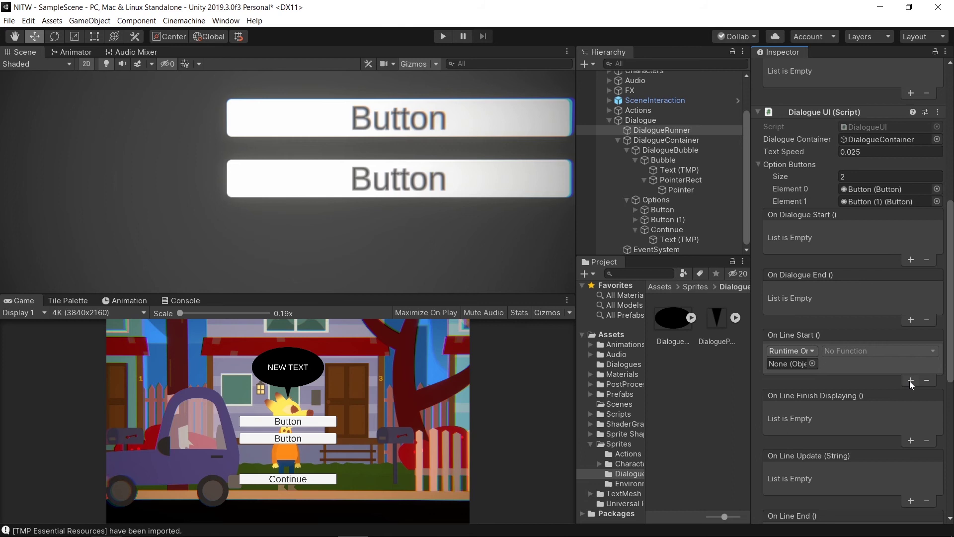
pyautogui.click(910, 380)
pyautogui.moveTo(666, 229); pyautogui.dragTo(789, 362)
pyautogui.moveTo(802, 400); pyautogui.dragTo(798, 393)
pyautogui.click(866, 350)
pyautogui.click(875, 379)
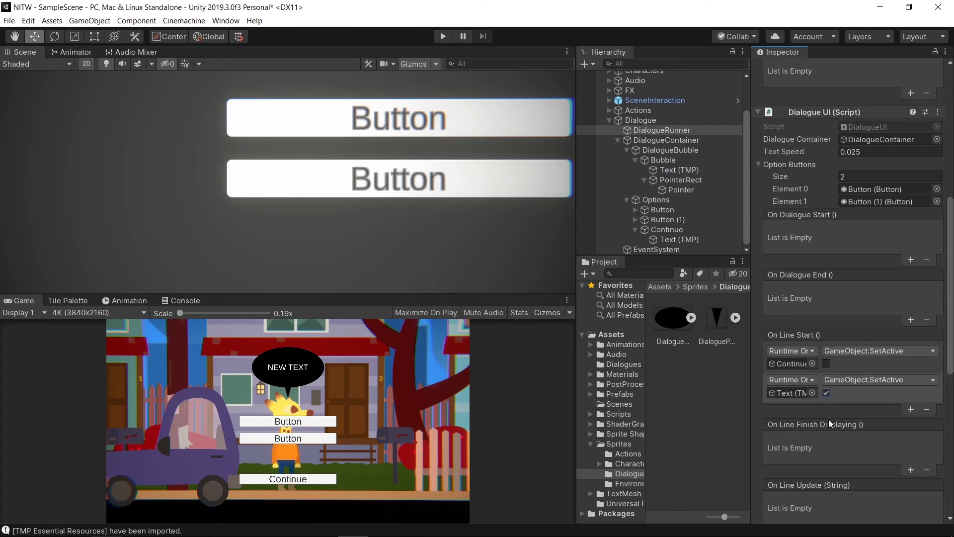
# Add Continue to On Line Finish Displaying calling GameObject.SetActive (bool)
pyautogui.scroll(-3, 828, 419)
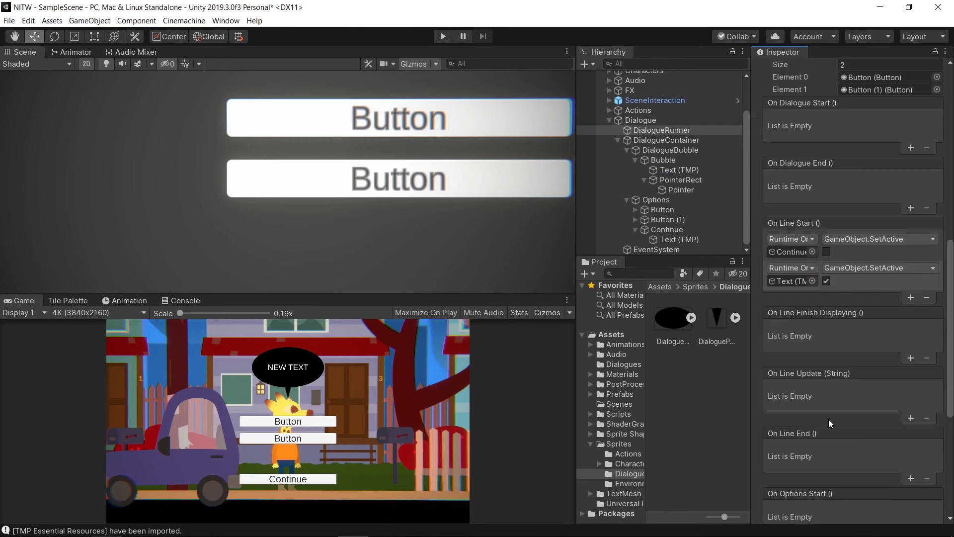
pyautogui.click(910, 358)
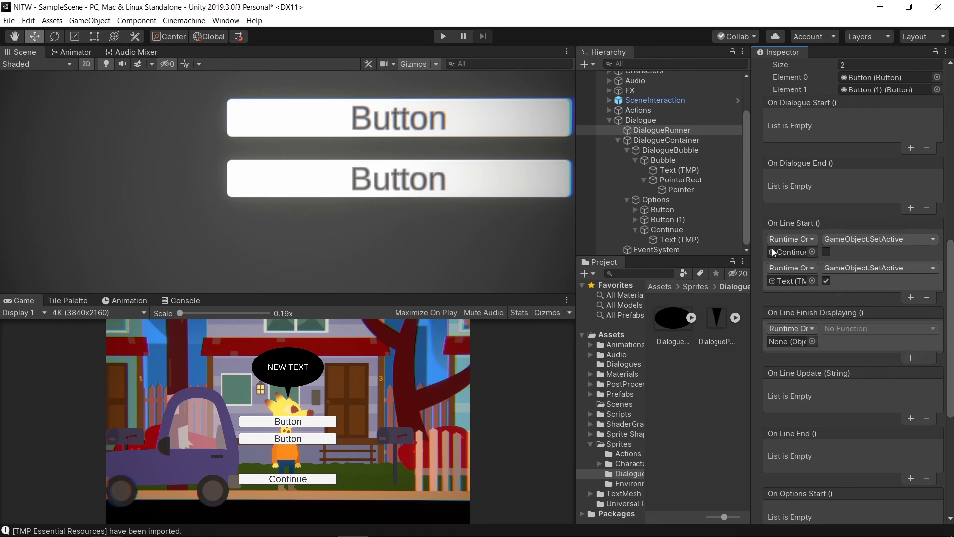
pyautogui.moveTo(664, 228); pyautogui.dragTo(790, 342)
pyautogui.click(856, 328)
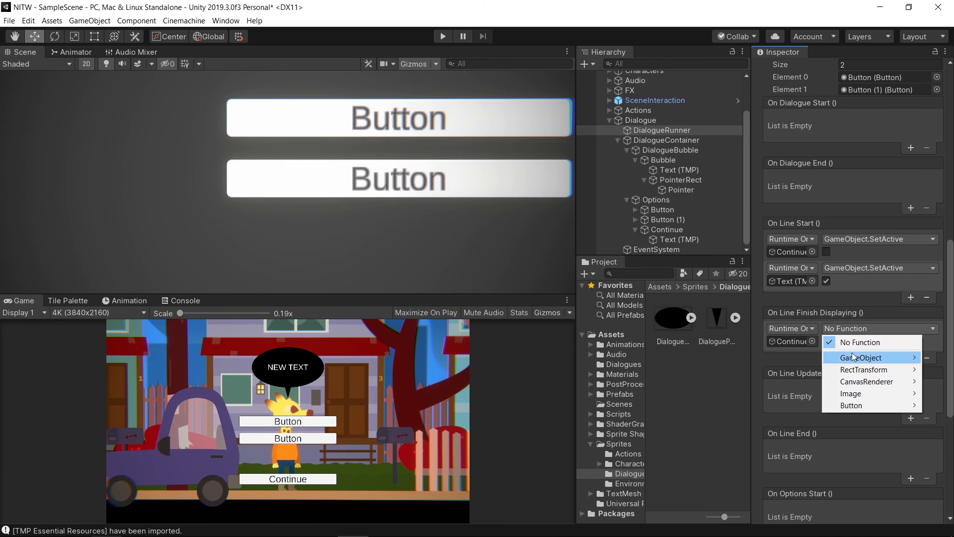
pyautogui.moveTo(853, 356)
pyautogui.click(721, 441)
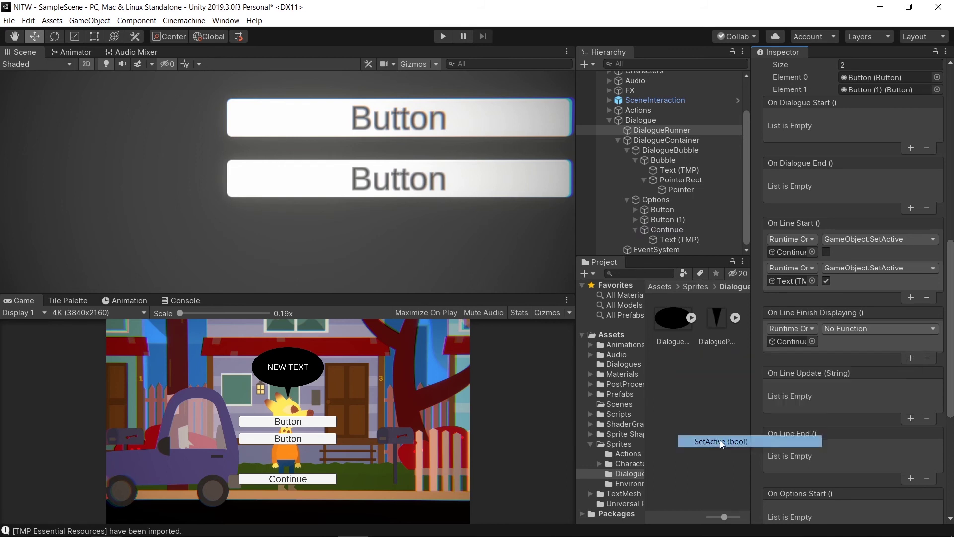
# Tick SetActive for Continue, and route On Line Update into Text (TMP)'s TextMeshProUGUI.text
pyautogui.click(826, 341)
pyautogui.click(911, 418)
pyautogui.scroll(-3, 861, 310)
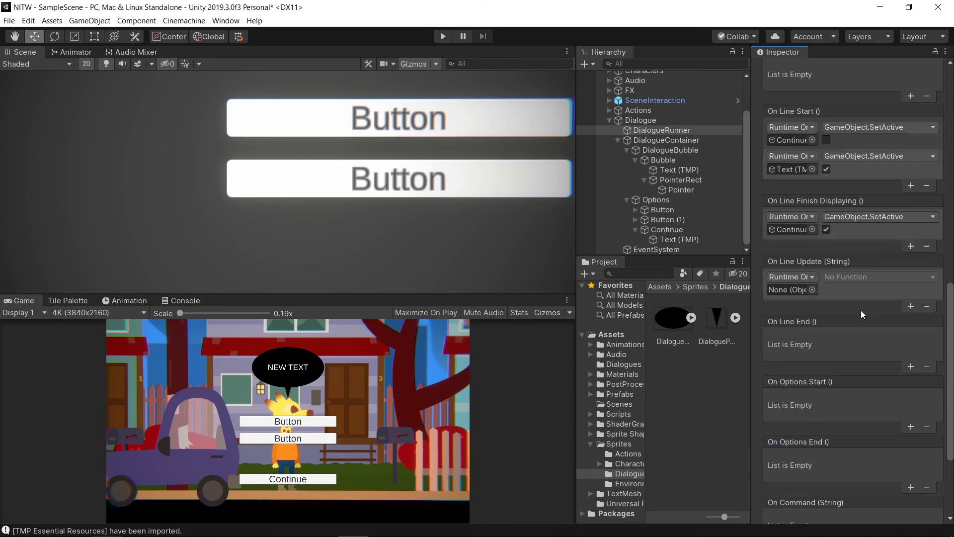
pyautogui.moveTo(686, 169); pyautogui.dragTo(792, 292)
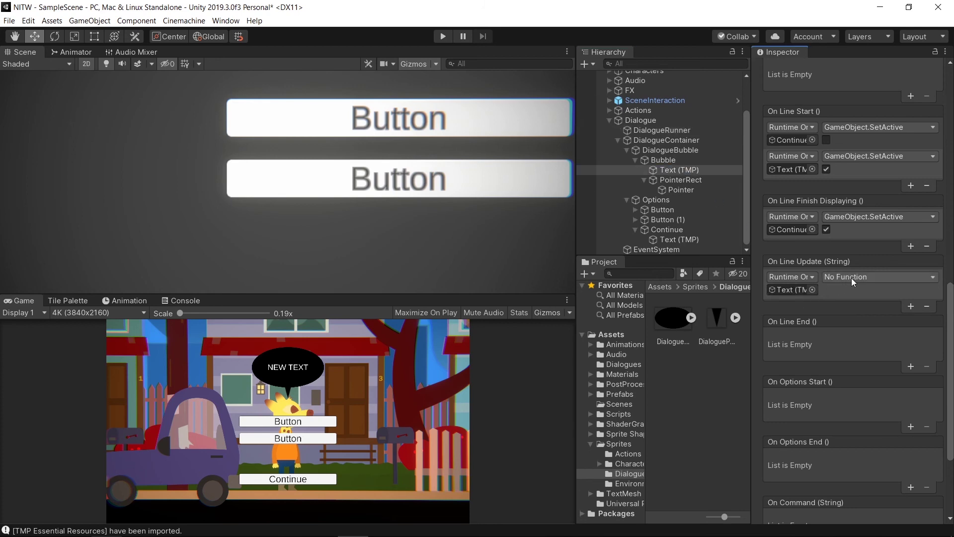
pyautogui.click(852, 279)
pyautogui.moveTo(857, 345)
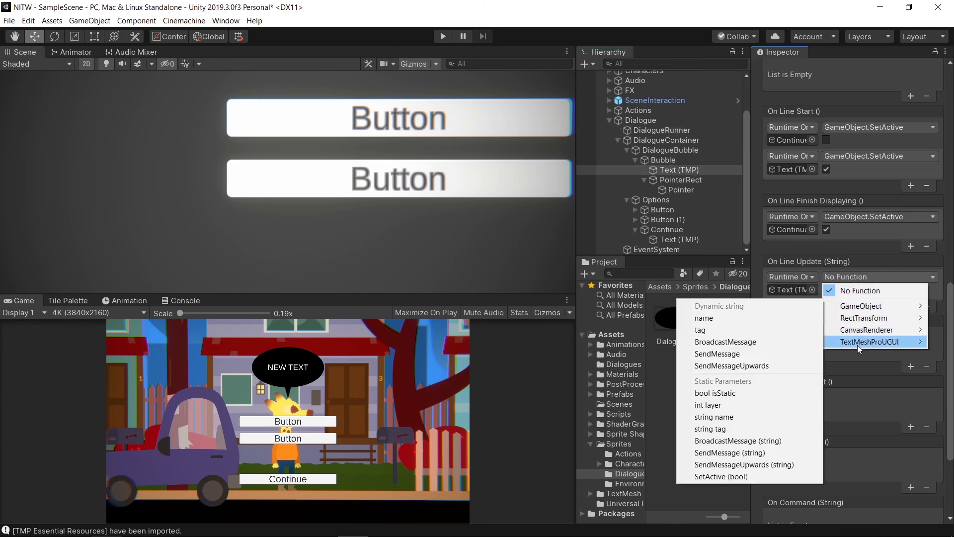
pyautogui.click(706, 60)
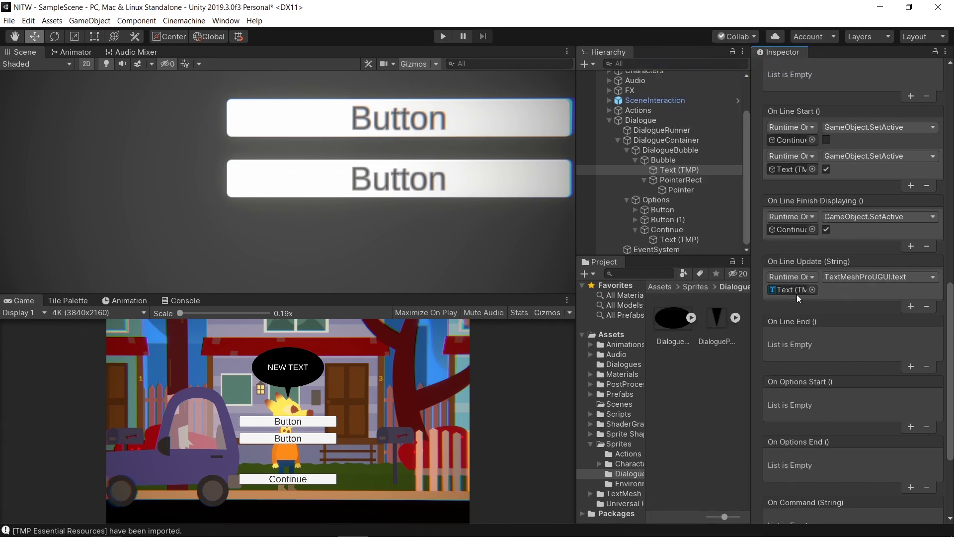
# Make On Line End hide Text (TMP) and Continue via GameObject.SetActive
pyautogui.click(911, 366)
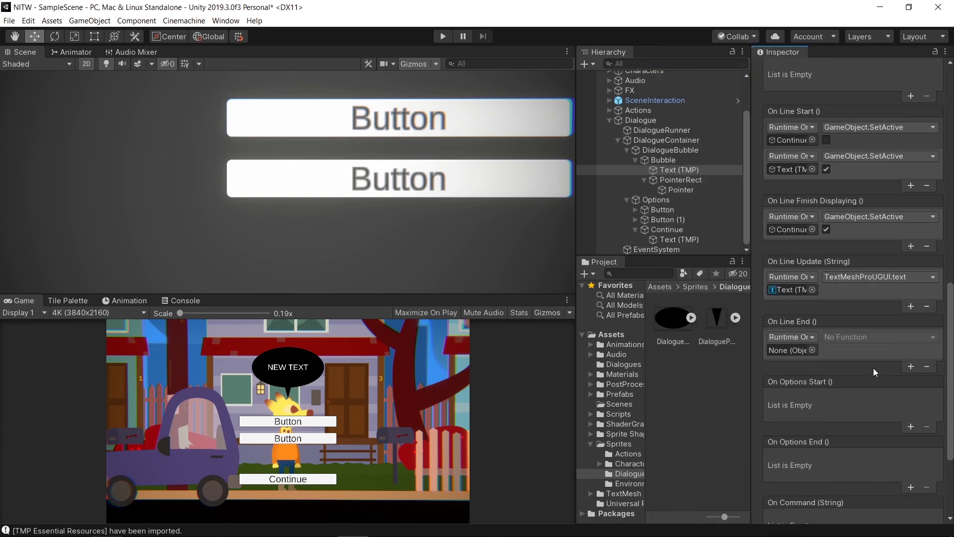
pyautogui.click(911, 366)
pyautogui.moveTo(680, 170); pyautogui.dragTo(792, 349)
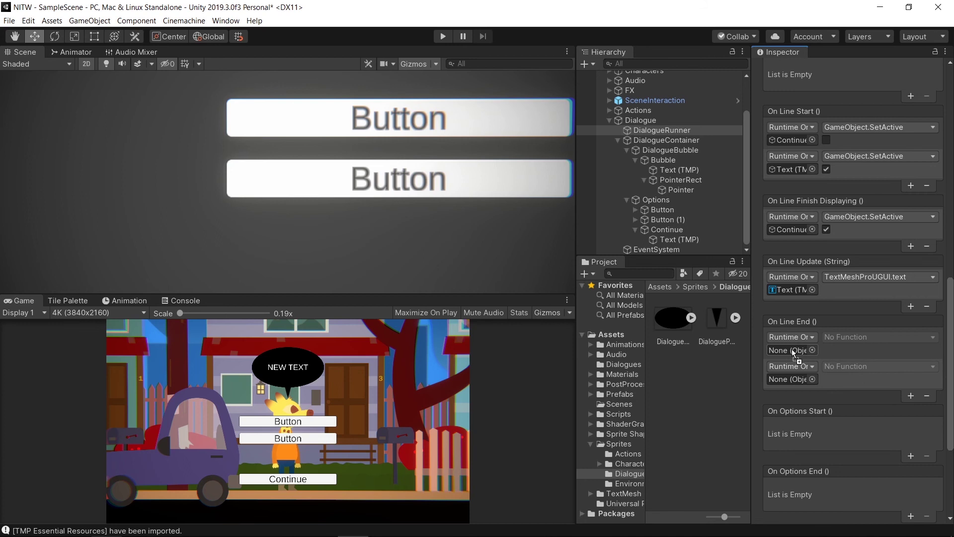
pyautogui.moveTo(664, 159); pyautogui.dragTo(784, 378)
pyautogui.click(876, 339)
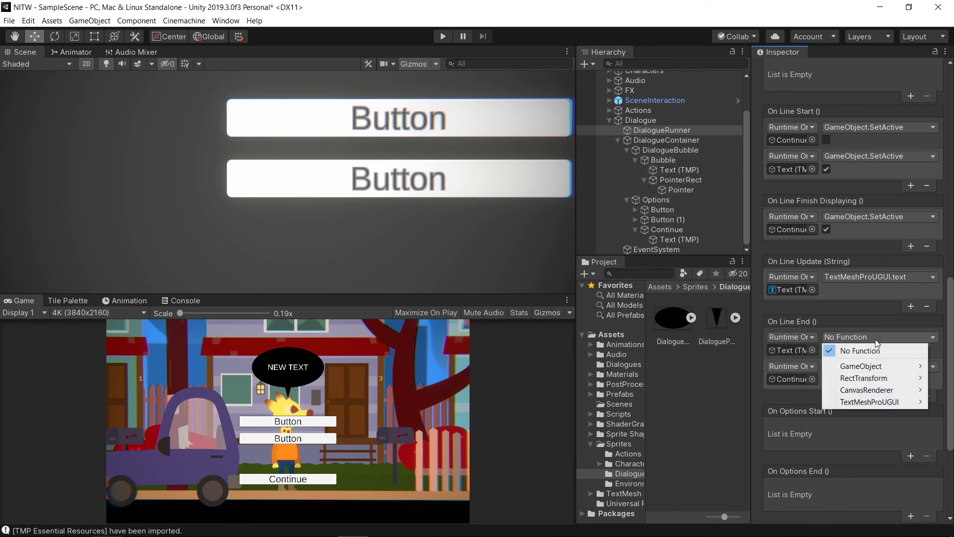
pyautogui.moveTo(861, 366)
pyautogui.click(847, 422)
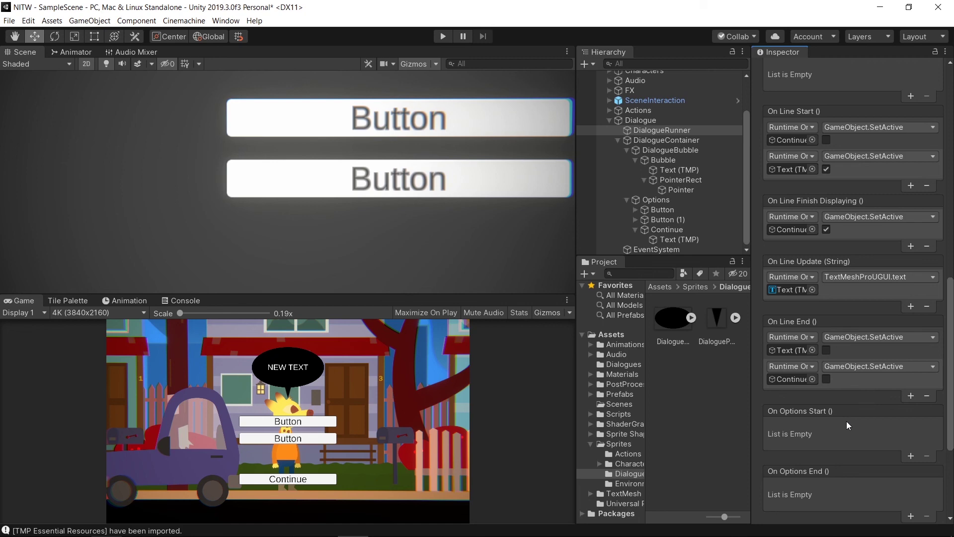
# Enter Play mode and watch the bubble open on the Start node's SALLY: line
pyautogui.click(443, 36)
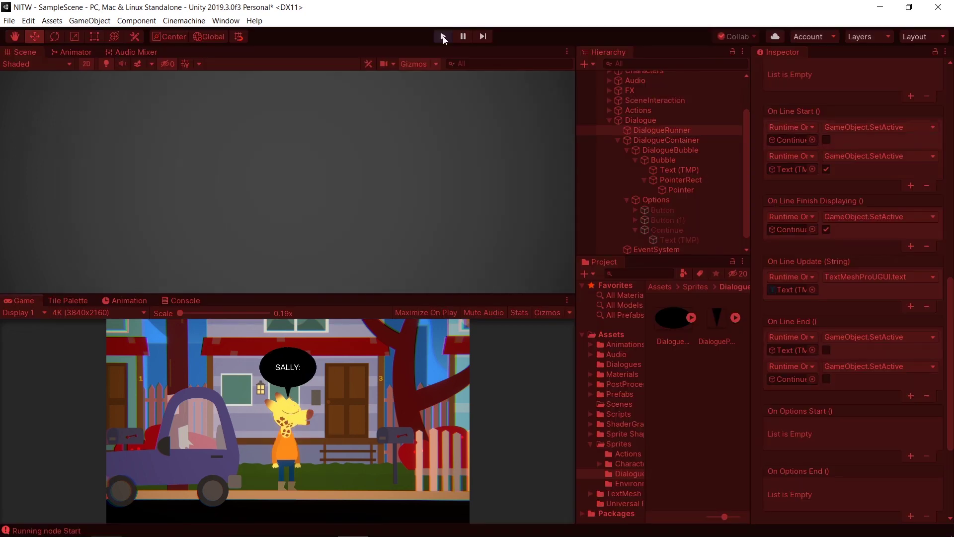